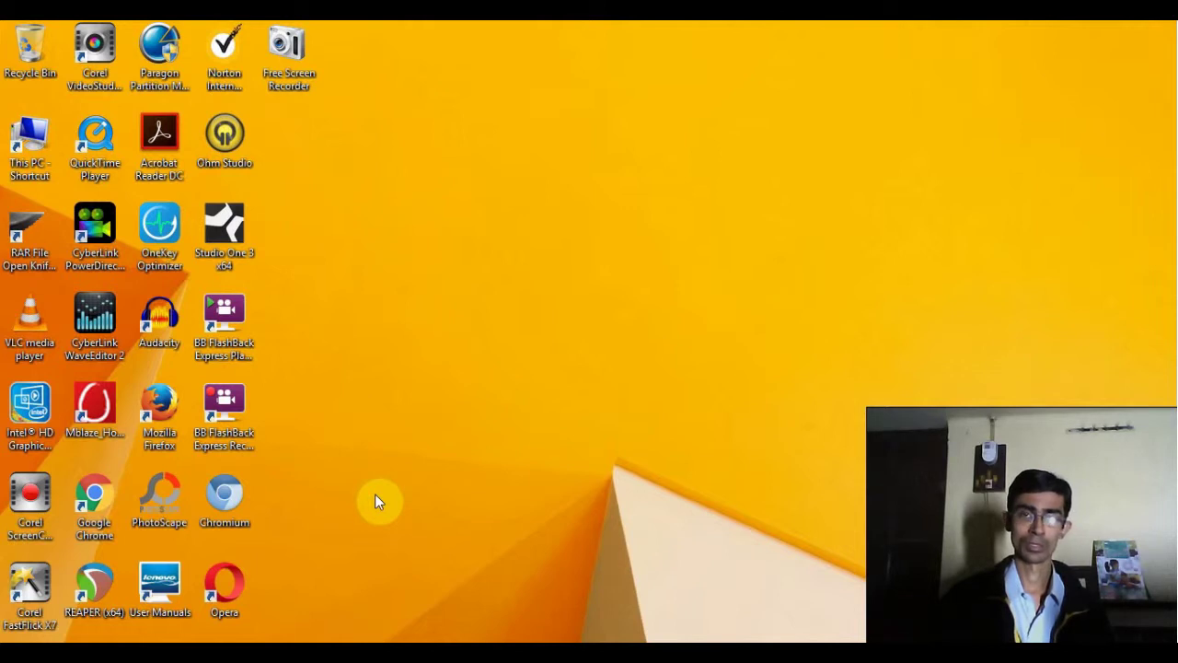
Launch REAPER and insert one empty track into the new unsaved project.
{"action": "double_click", "coordinate": [109, 581]}
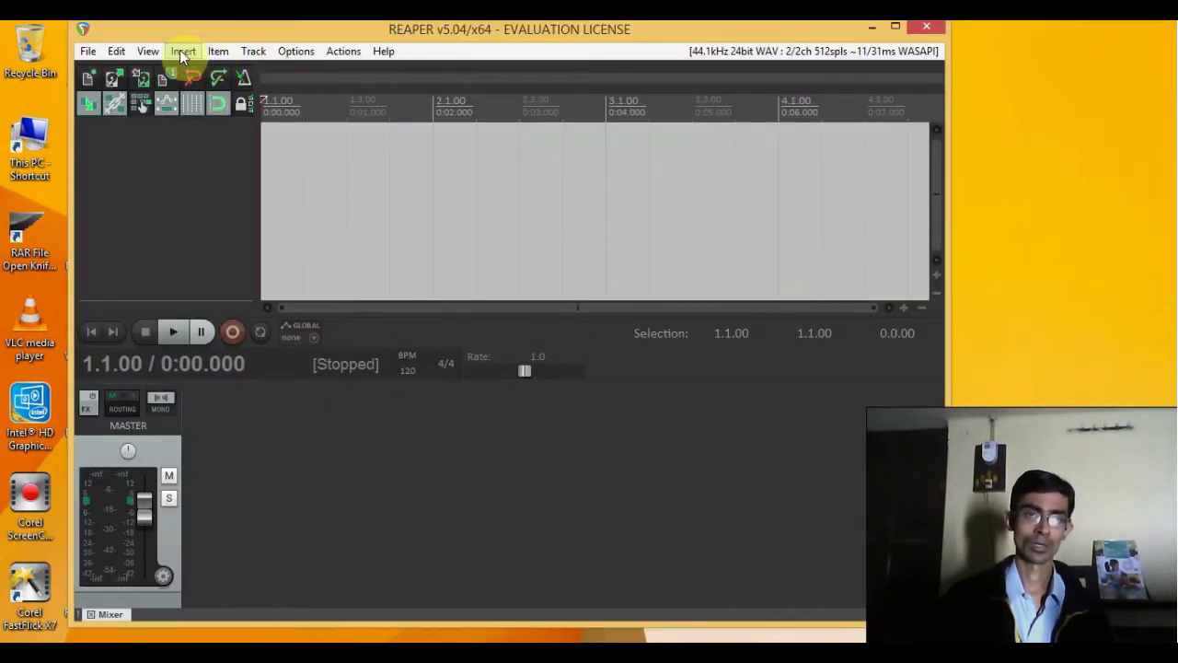
{"action": "left_click", "coordinate": [246, 53]}
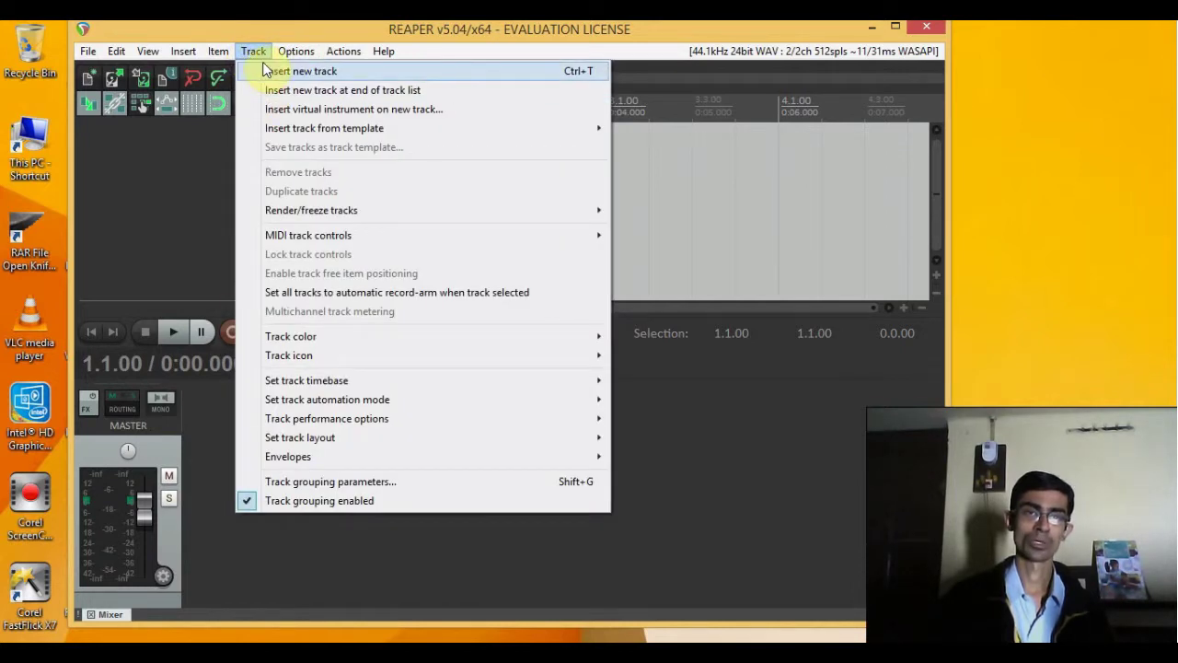
{"action": "left_click", "coordinate": [265, 71]}
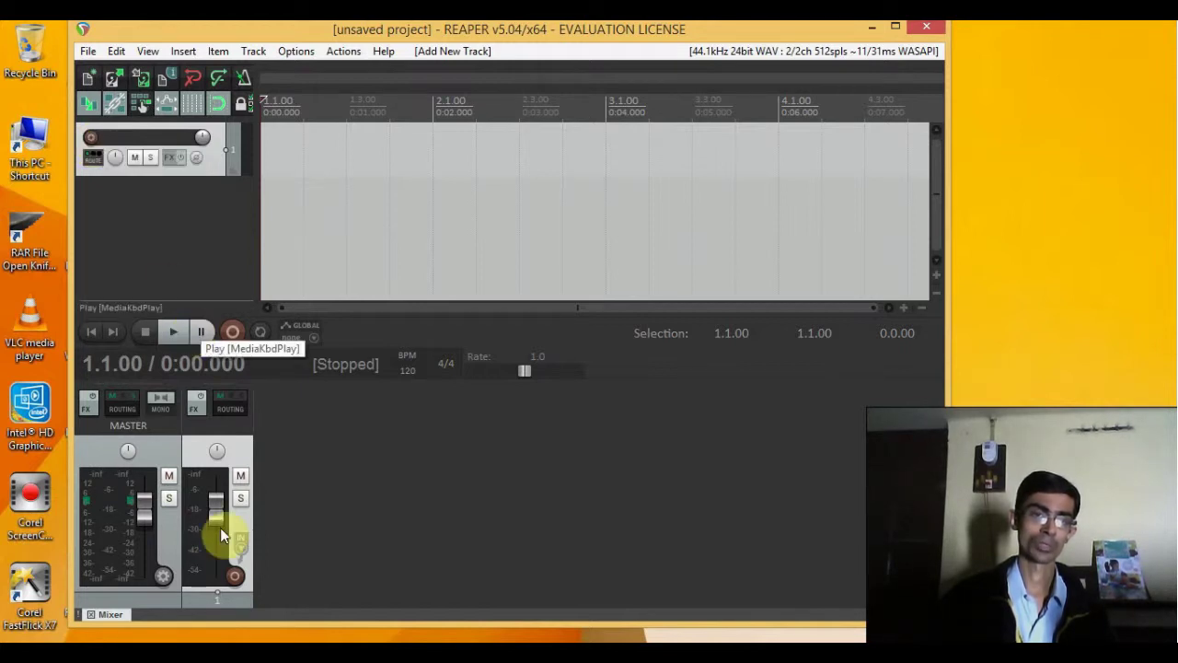
Record-arm, mute and solo track 1.
{"action": "left_click", "coordinate": [236, 576]}
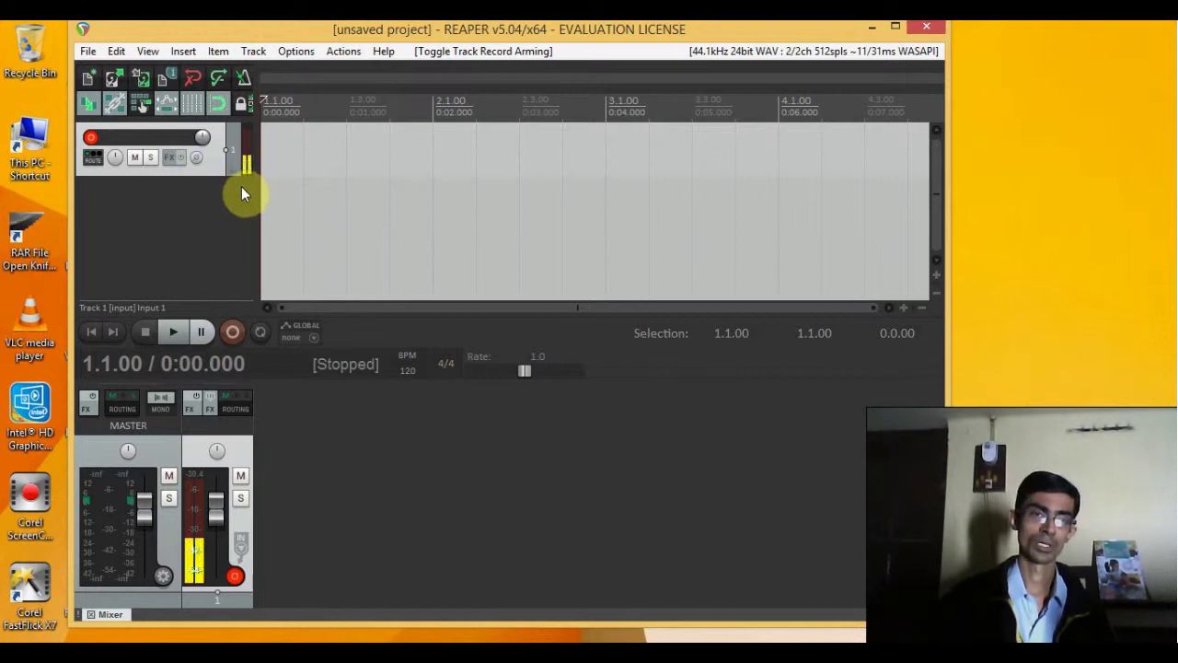
{"action": "left_click", "coordinate": [134, 157]}
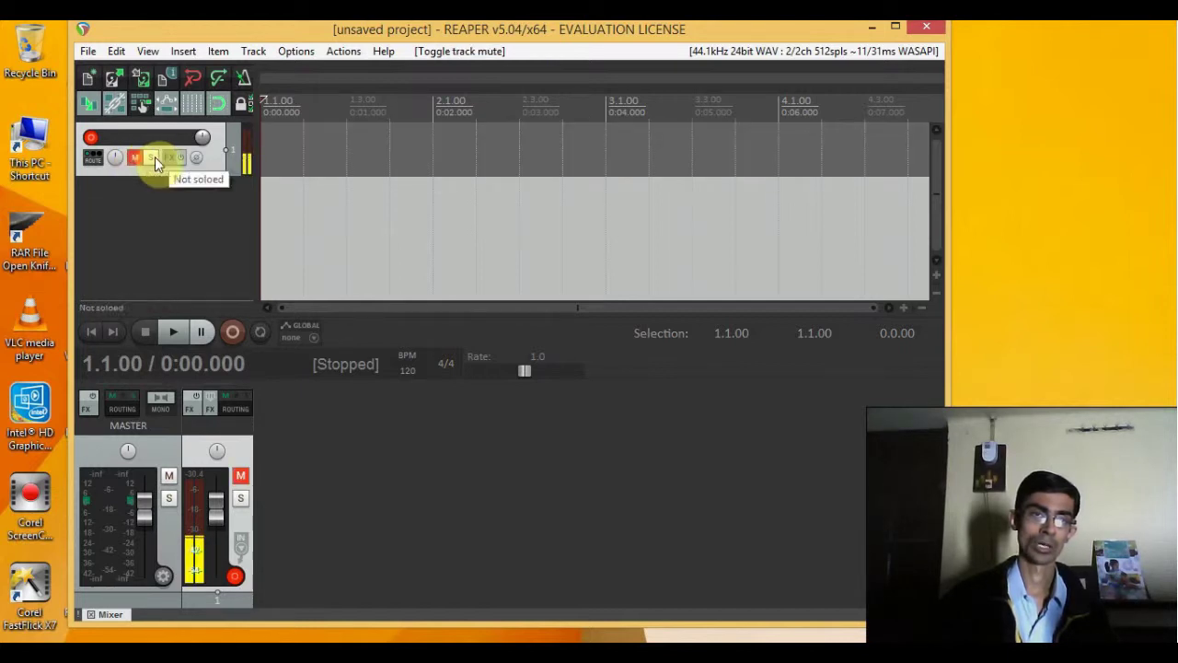
{"action": "left_click", "coordinate": [151, 158]}
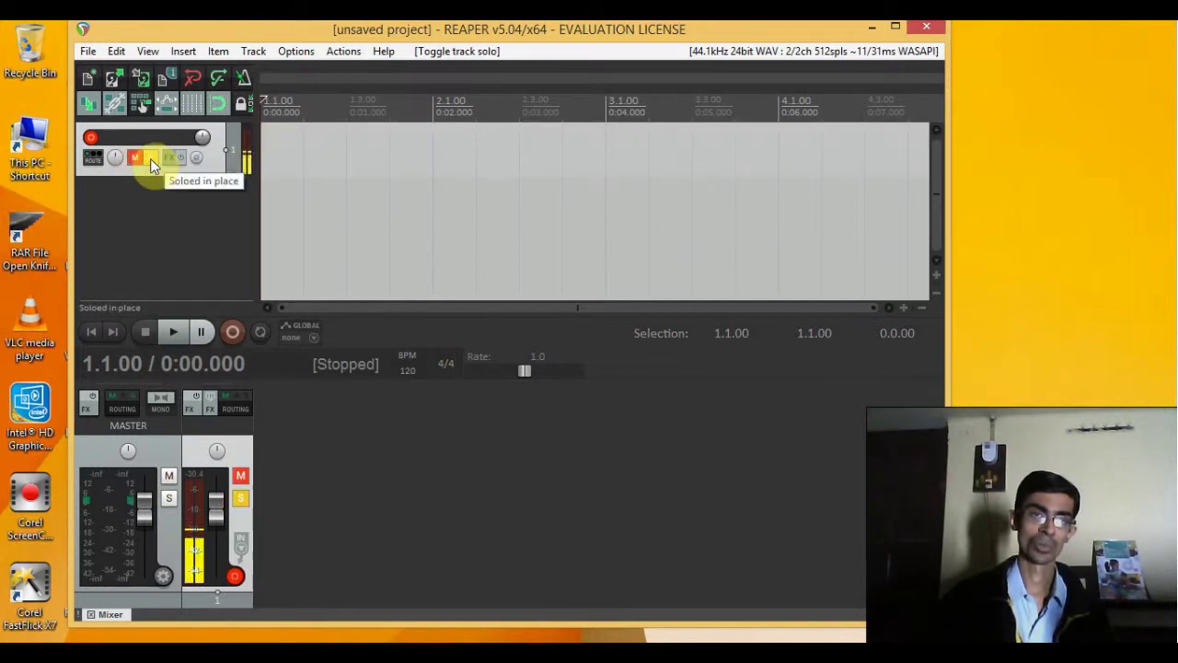
Record a roughly four-second voice take, 01-160102_1527.wav, on track 1.
{"action": "left_click", "coordinate": [236, 331]}
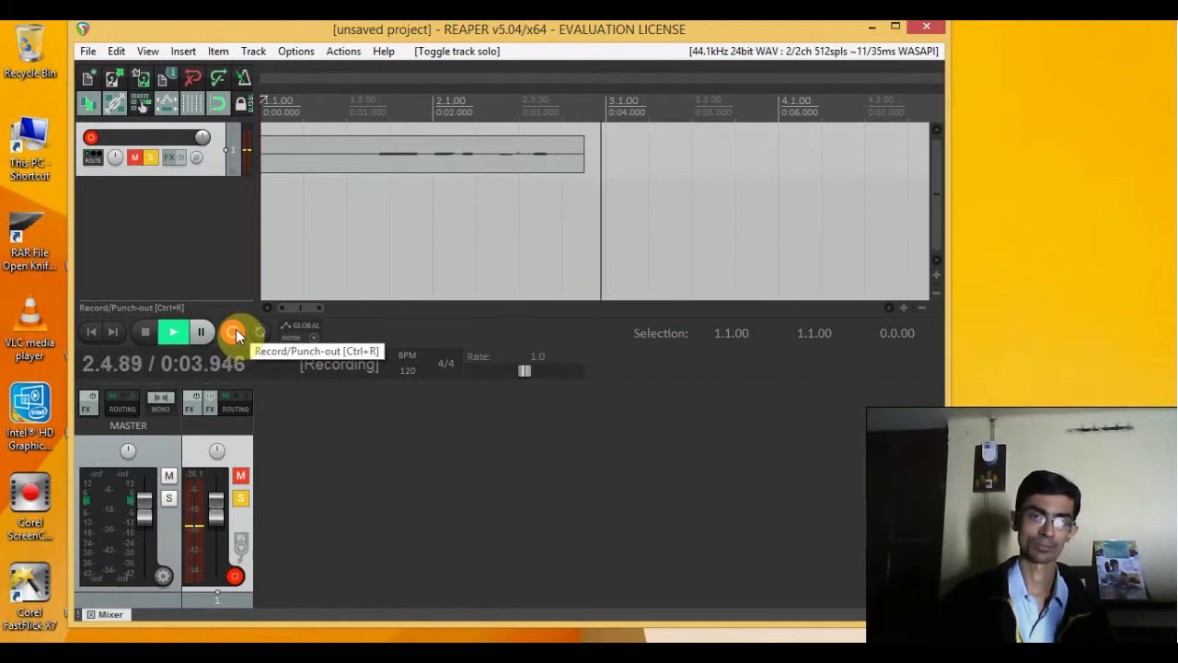
{"action": "left_click", "coordinate": [236, 328]}
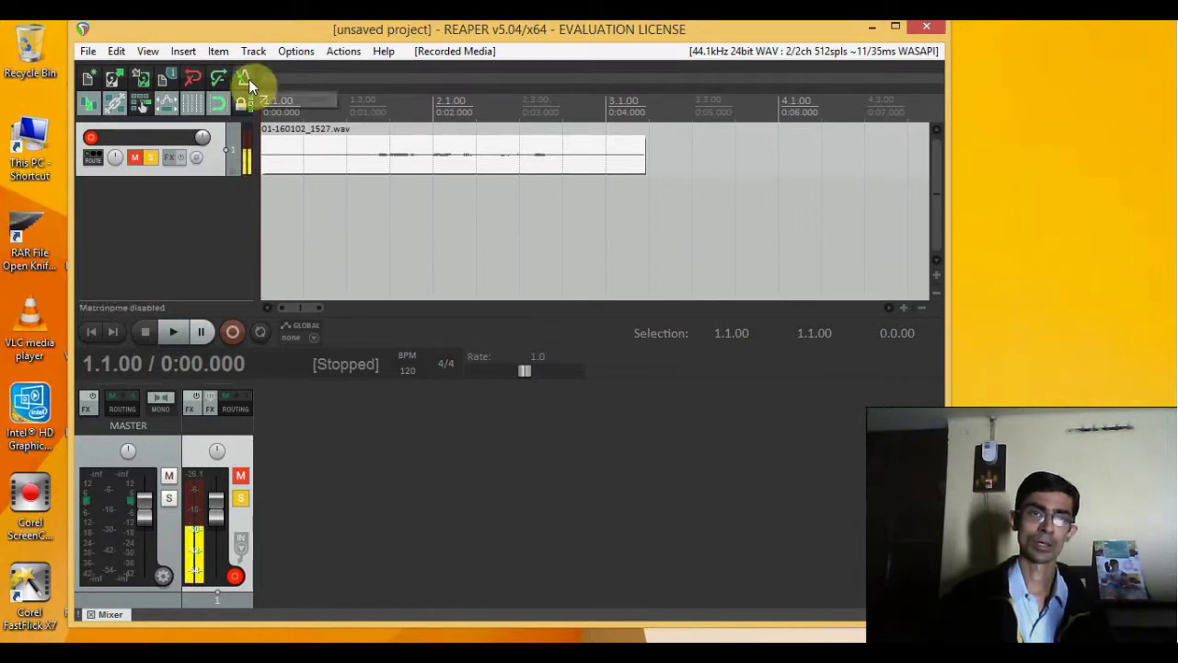
Insert a second track, disarm track 1 and place the edit cursor at 0:02.000.
{"action": "left_click", "coordinate": [253, 53]}
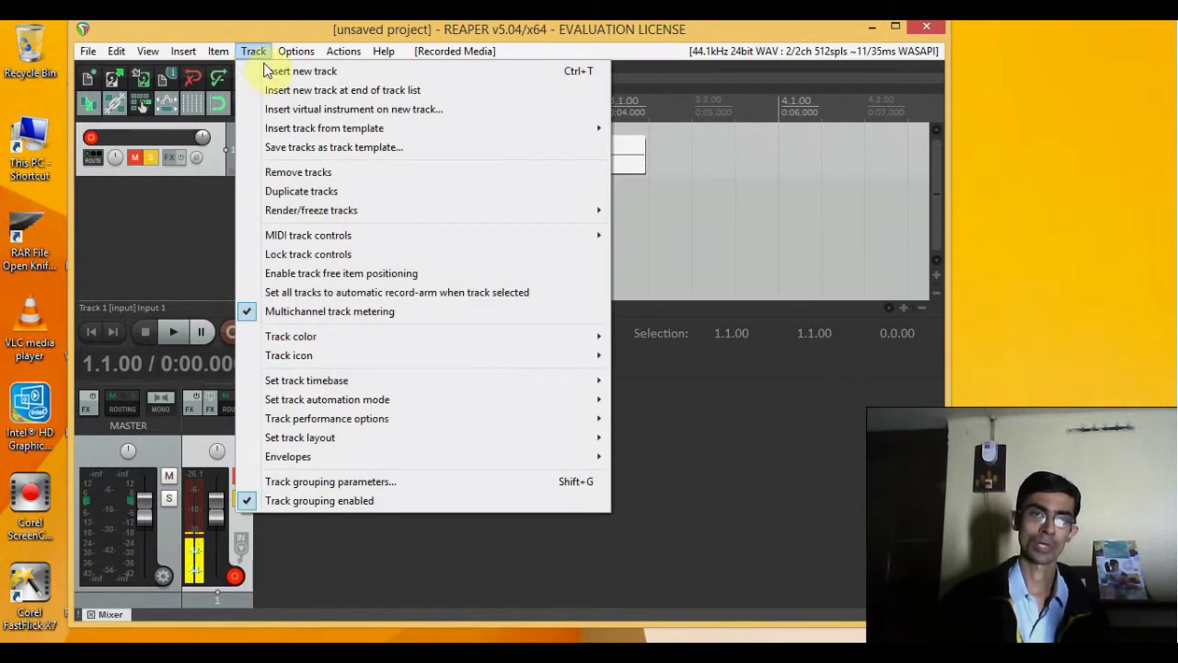
{"action": "left_click", "coordinate": [266, 71]}
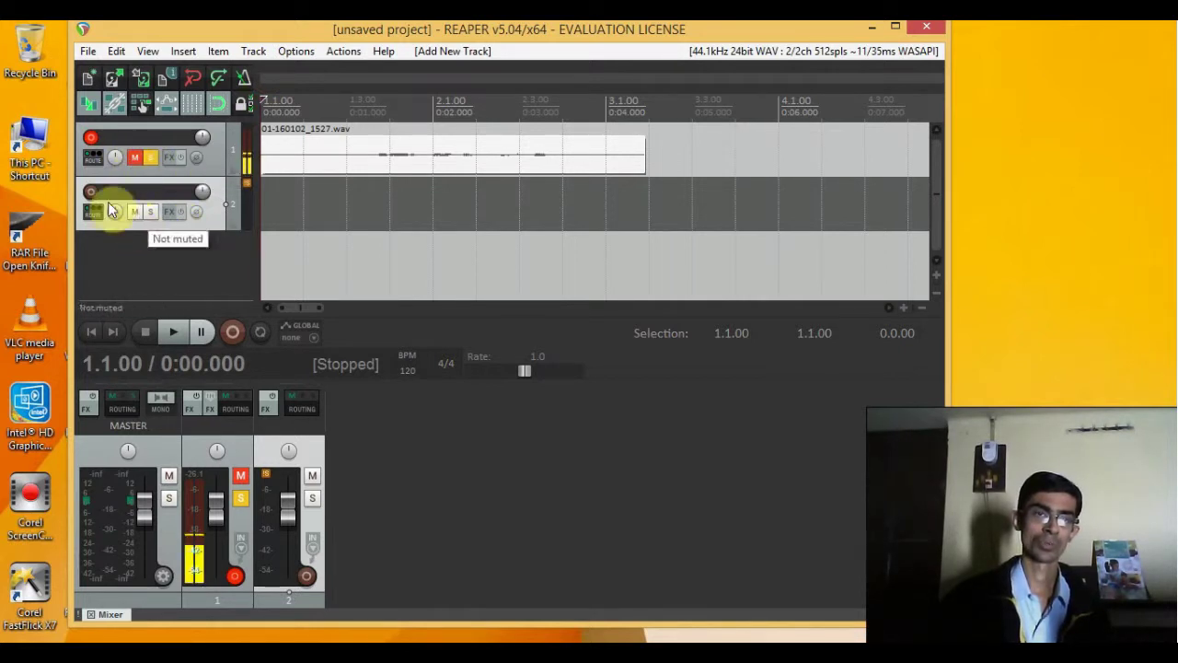
{"action": "left_click", "coordinate": [91, 139]}
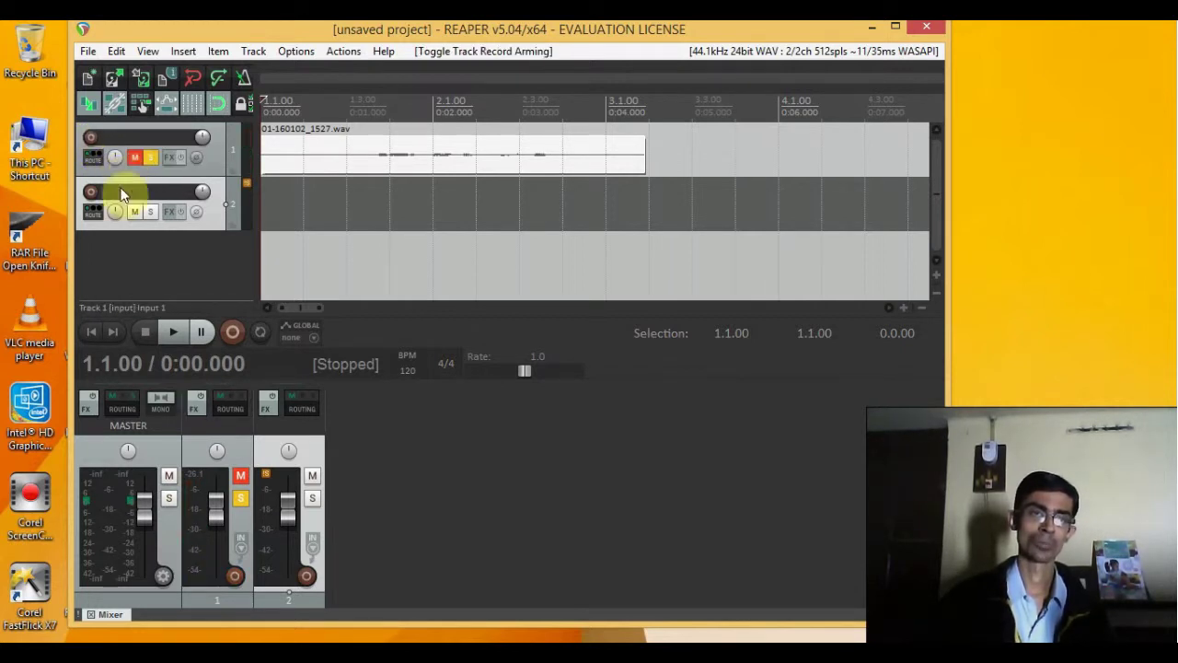
{"action": "left_click", "coordinate": [290, 200]}
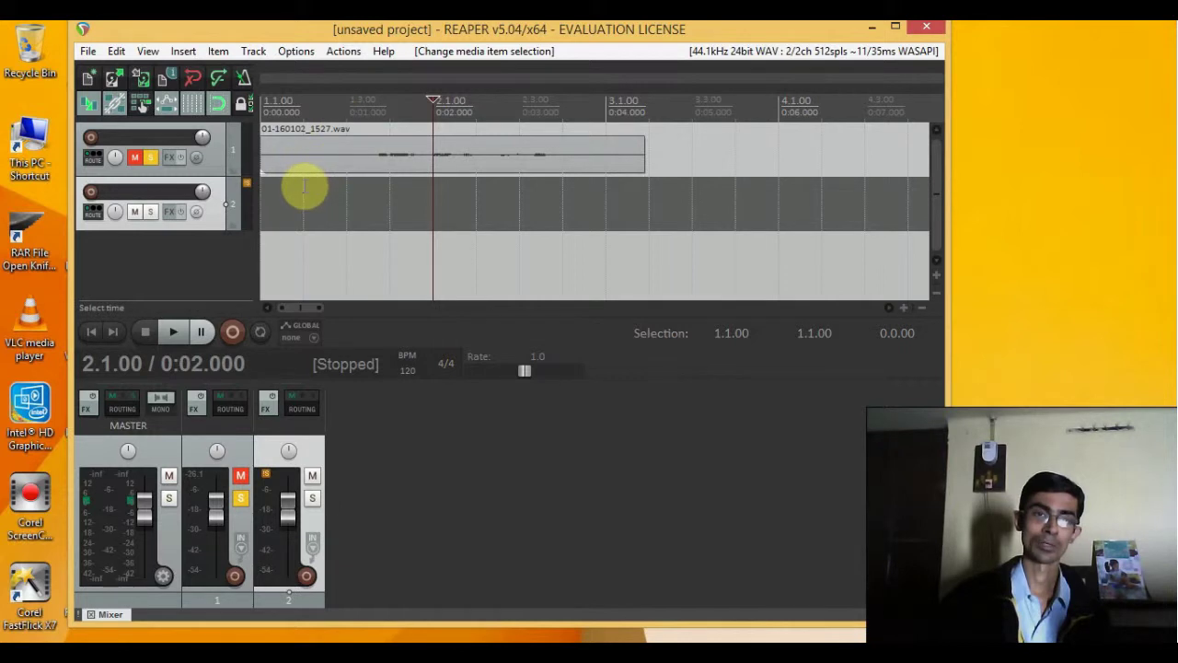
Put the edit cursor at 0:00.500, then record-arm, mute and solo track 2.
{"action": "left_click", "coordinate": [305, 192]}
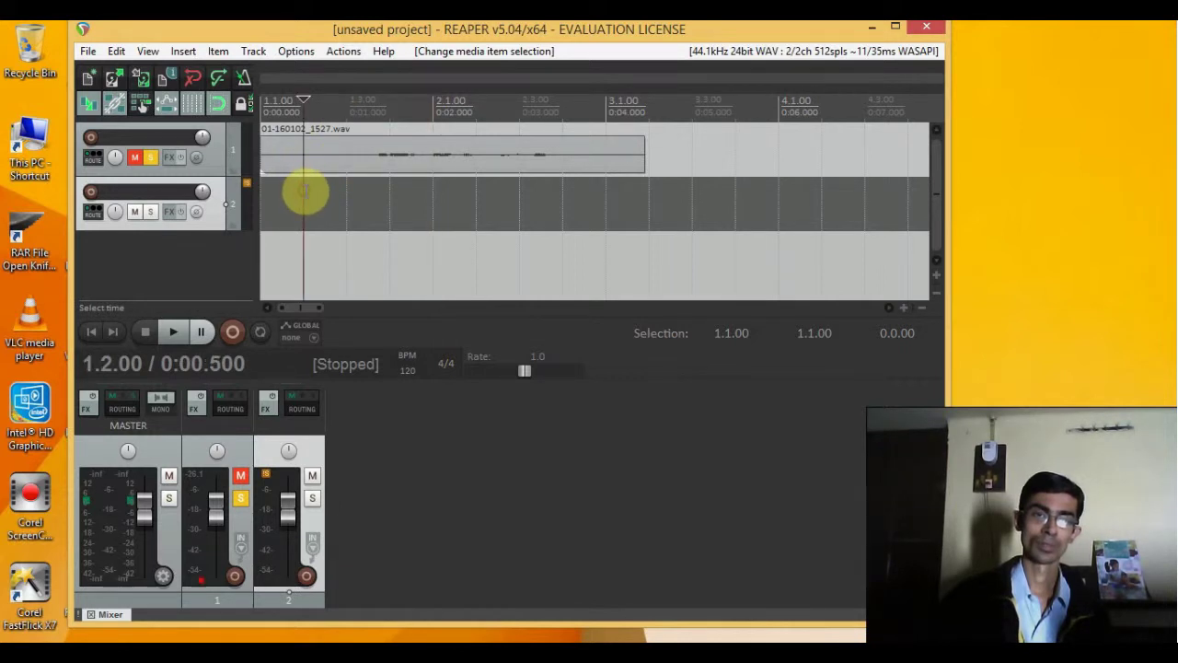
{"action": "left_click", "coordinate": [90, 193]}
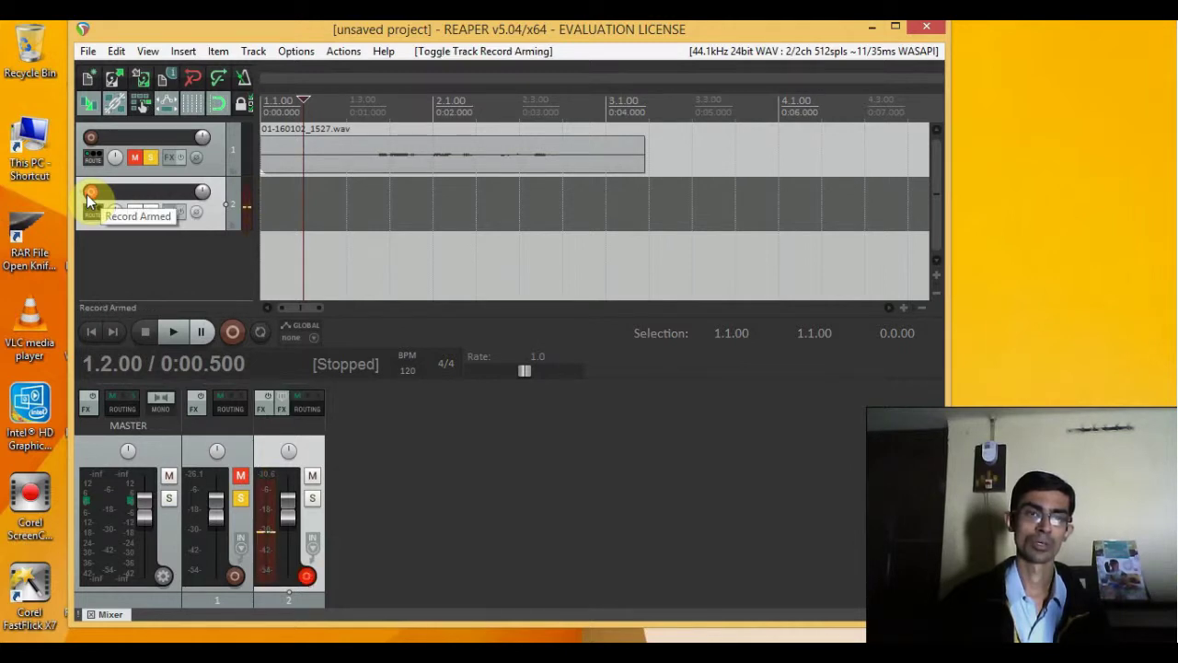
{"action": "left_click", "coordinate": [134, 214]}
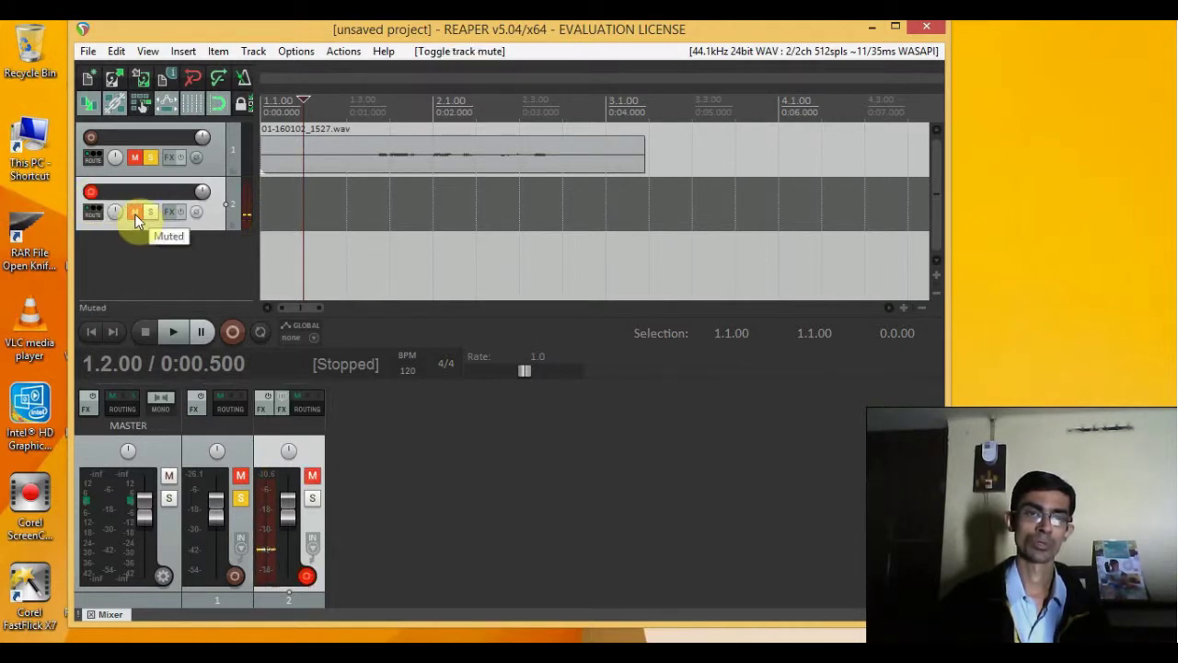
{"action": "left_click", "coordinate": [151, 213]}
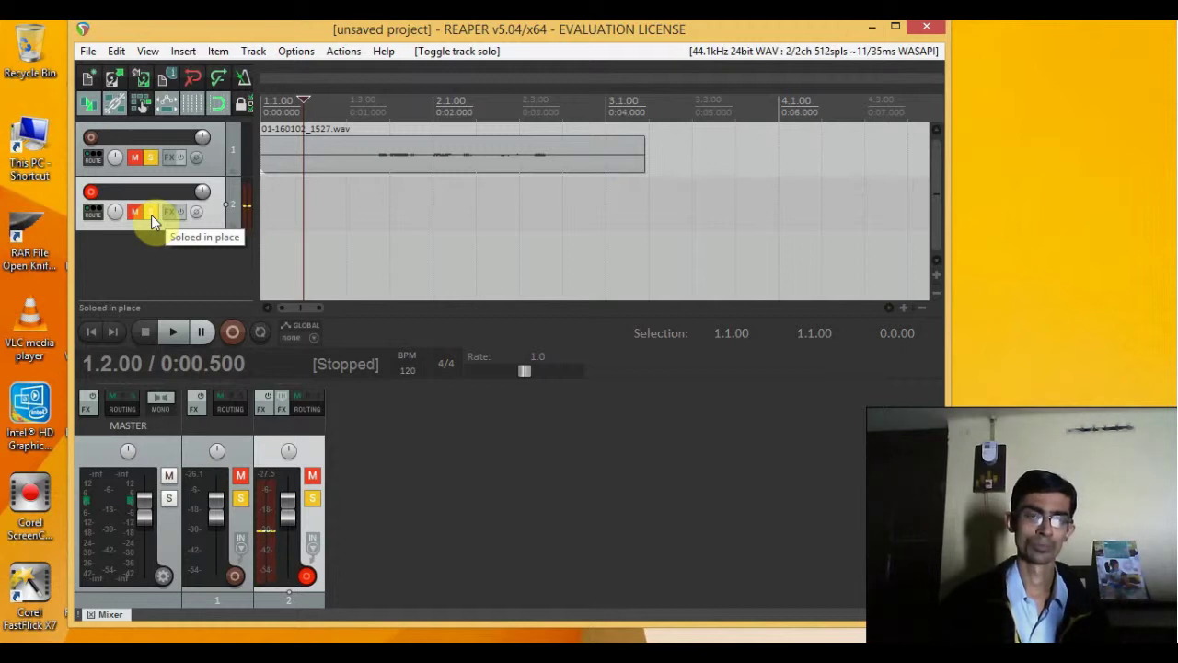
Record a short second take, 02-160102_1529.wav, on track 2 starting at 0:00.500.
{"action": "left_click", "coordinate": [233, 332]}
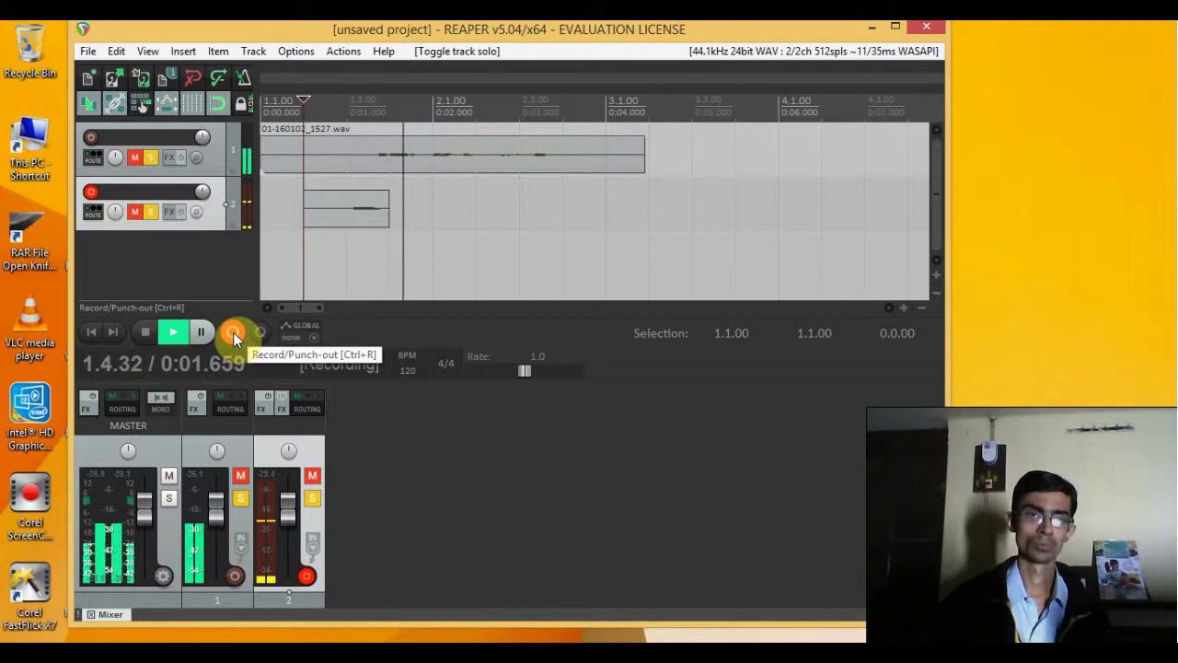
{"action": "left_click", "coordinate": [233, 333]}
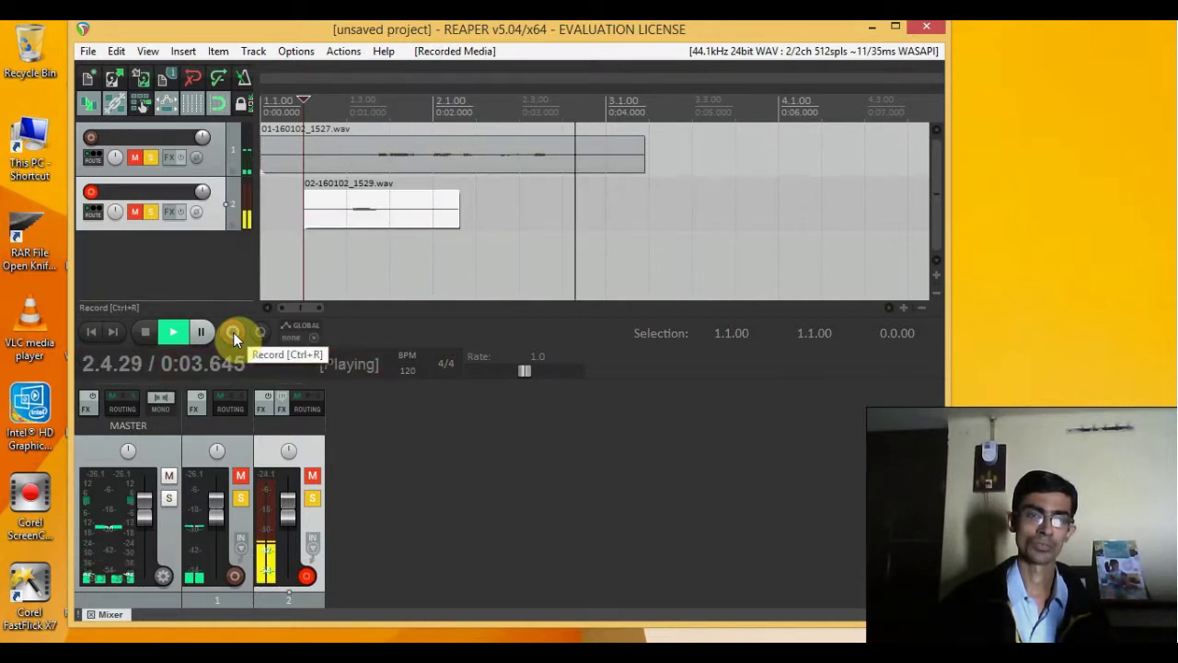
{"action": "left_click", "coordinate": [147, 338]}
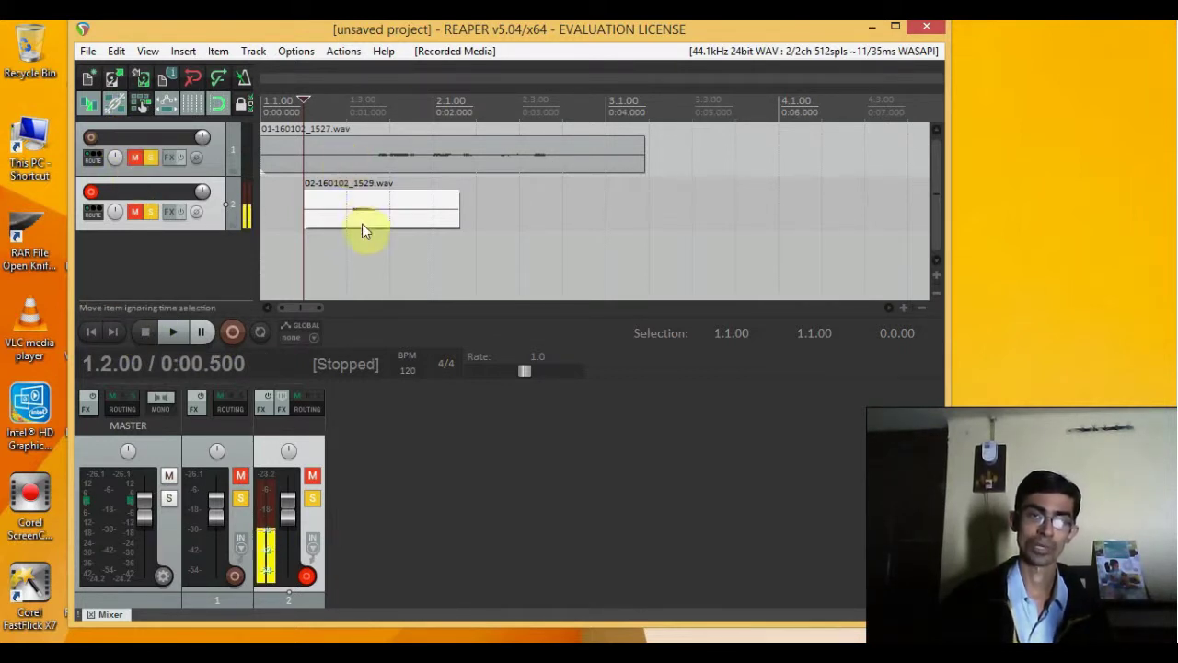
Drag 02-160102_1529.wav to start around 0:04.500, with the edit cursor at 0:05.000.
{"action": "left_click_drag", "start_coordinate": [363, 217], "coordinate": [697, 214]}
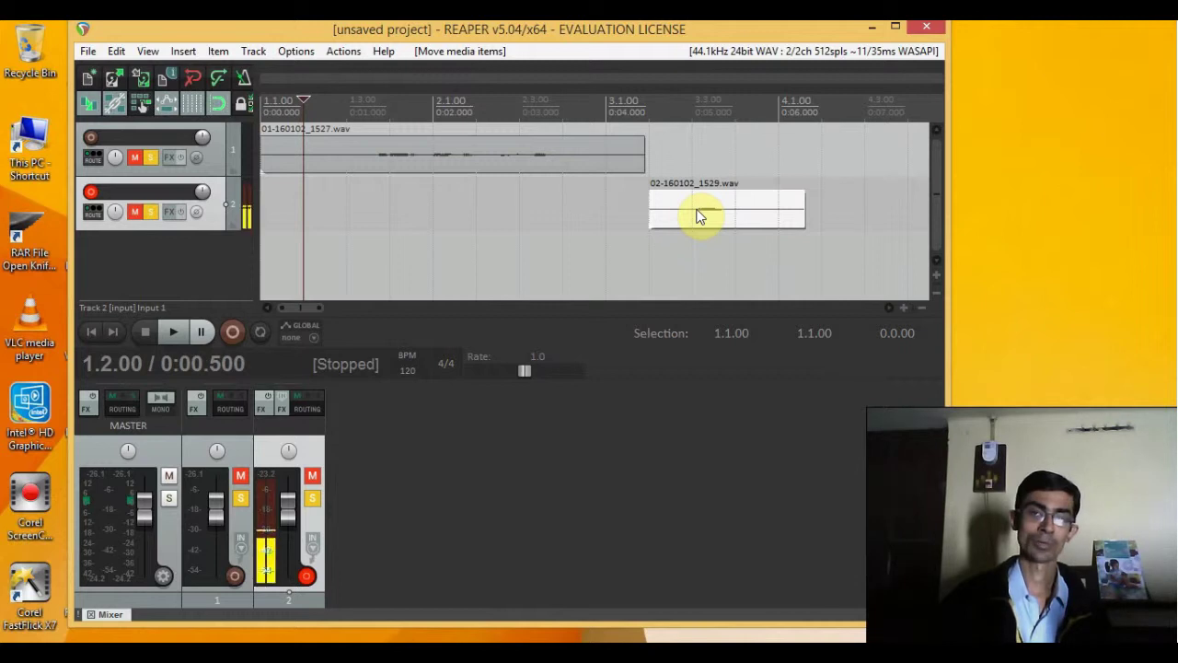
{"action": "left_click", "coordinate": [700, 216]}
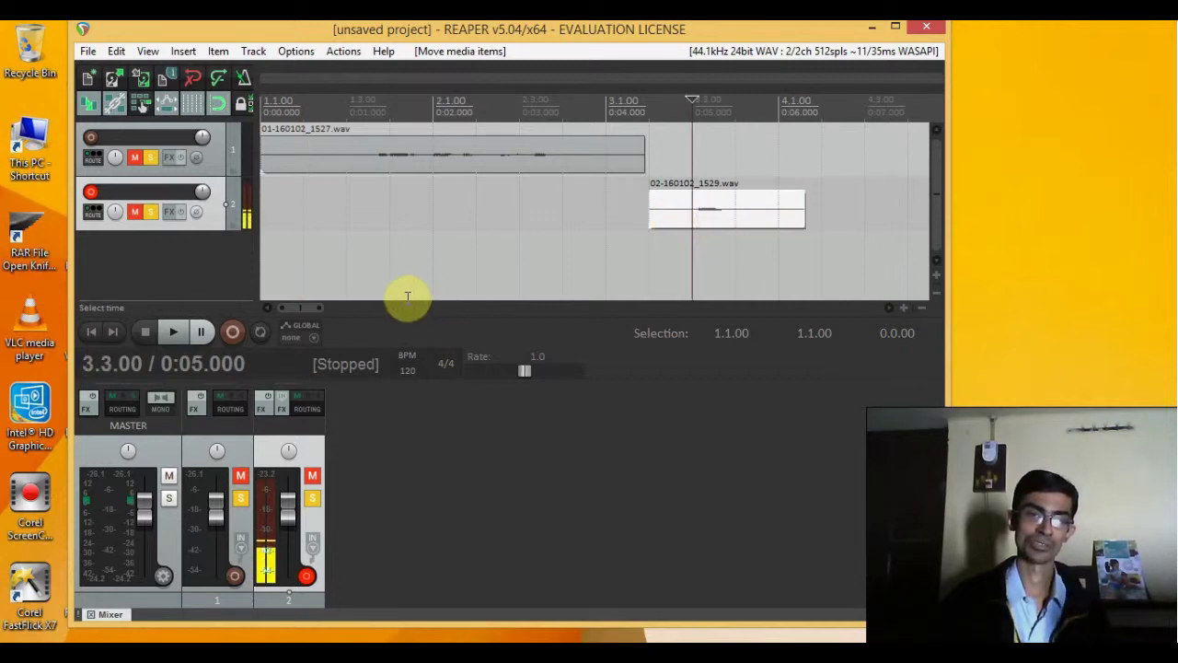
Play back the second take from 0:05.000 several times to find the cut point.
{"action": "left_click", "coordinate": [172, 334]}
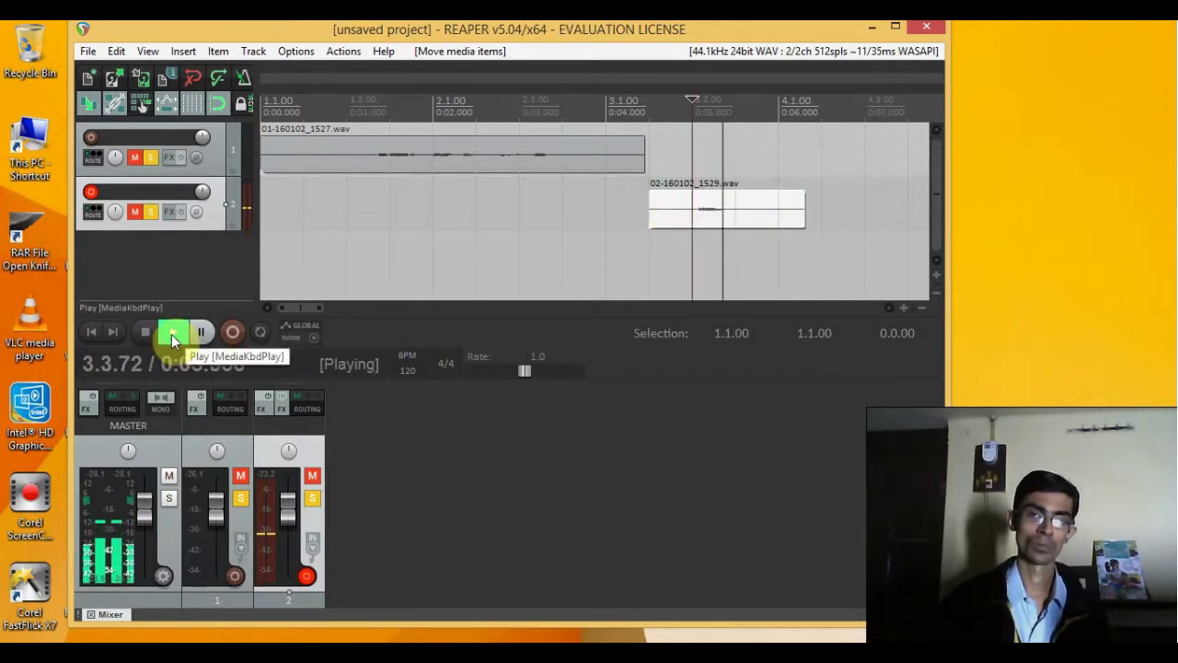
{"action": "left_click", "coordinate": [172, 334]}
{"action": "left_click", "coordinate": [172, 334]}
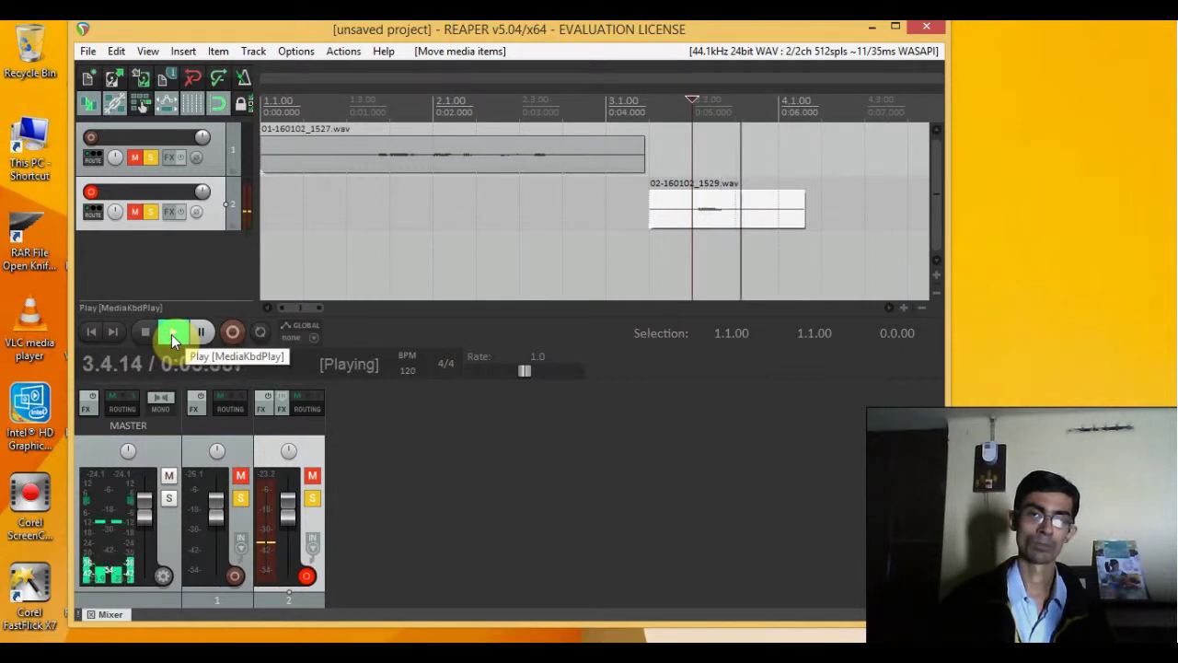
{"action": "left_click", "coordinate": [172, 334]}
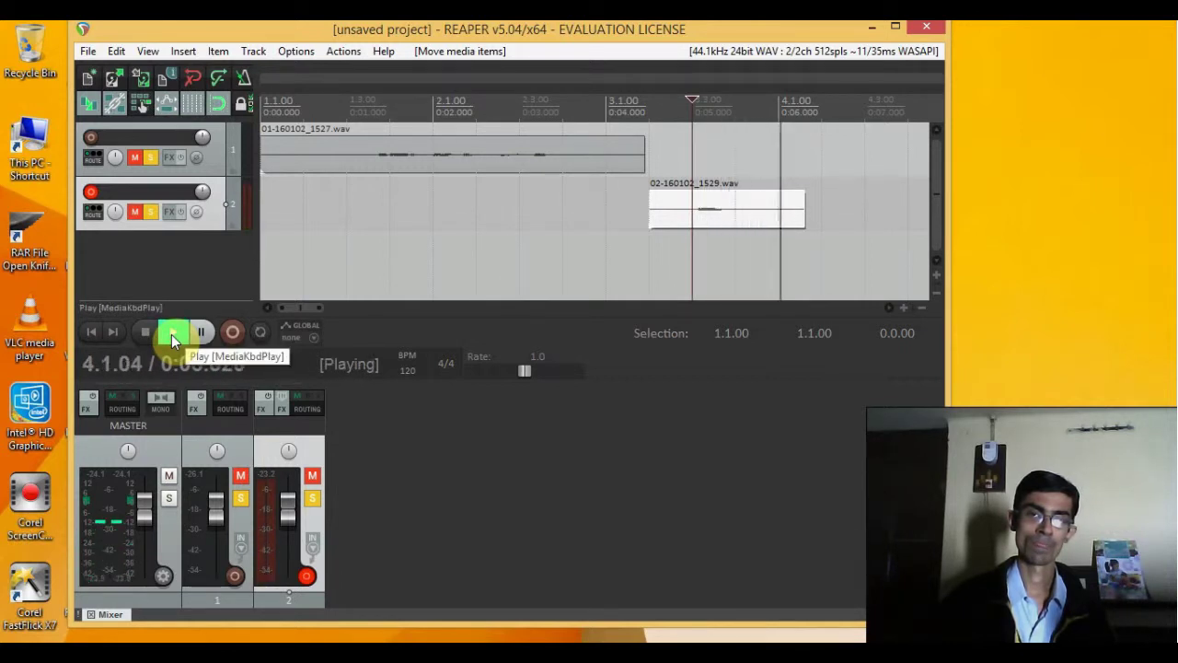
{"action": "left_click", "coordinate": [172, 334]}
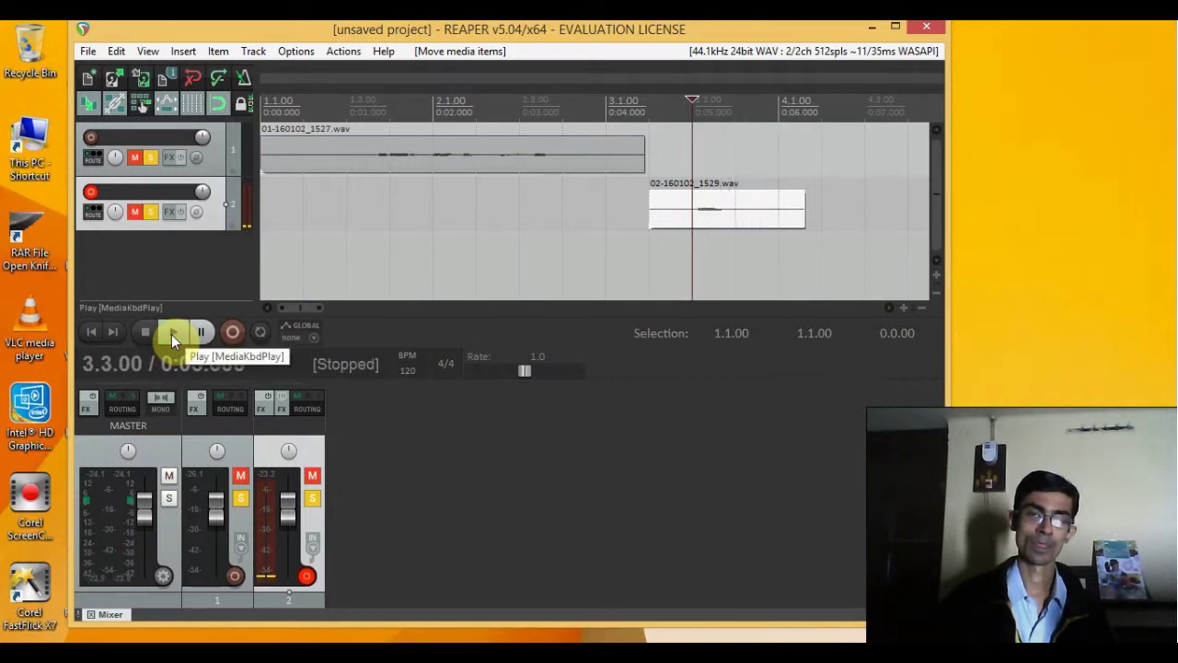
Set the edit position inside the second take at about 3.3.84 (0:05.42).
{"action": "left_click", "coordinate": [734, 191]}
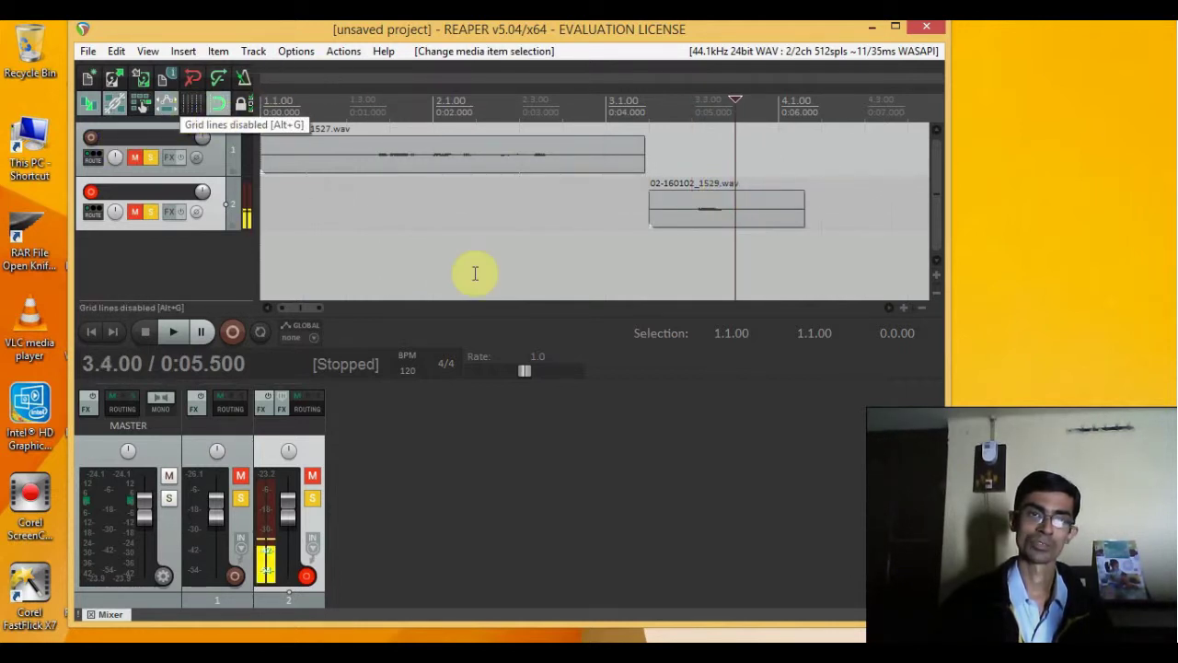
{"action": "left_click", "coordinate": [724, 191]}
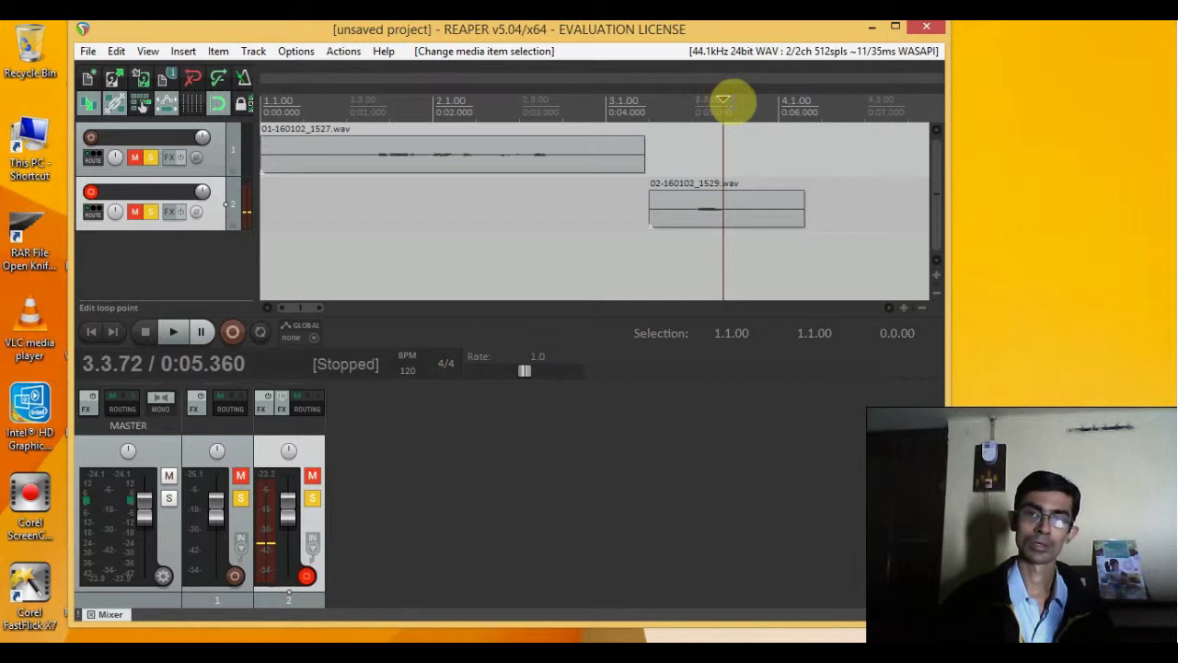
{"action": "left_click", "coordinate": [729, 99]}
{"action": "left_click_drag", "start_coordinate": [722, 100], "coordinate": [728, 100]}
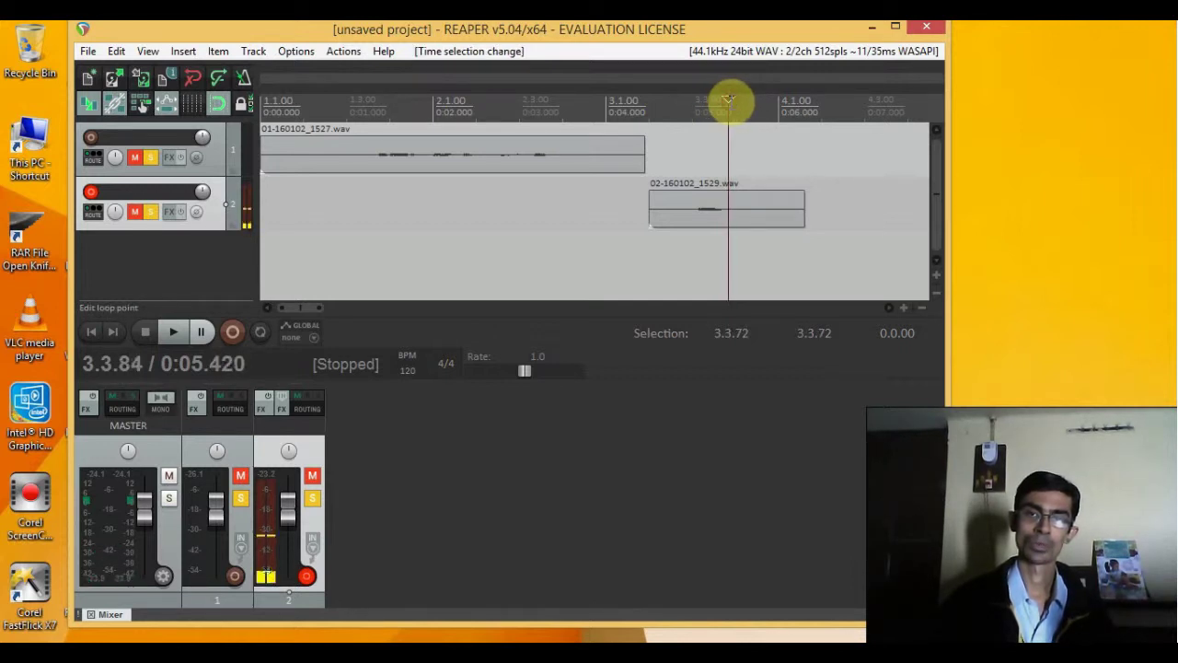
Split the second take at 0:05.420 and delete its right-hand tail.
{"action": "right_click", "coordinate": [757, 217]}
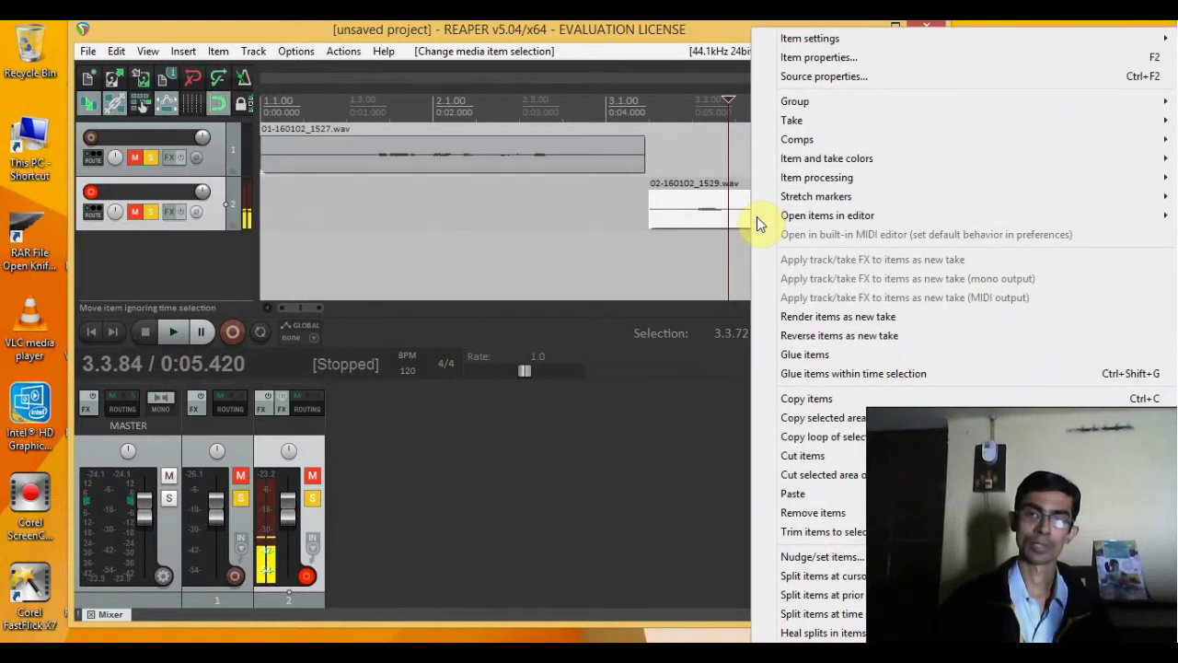
{"action": "right_click", "coordinate": [733, 217]}
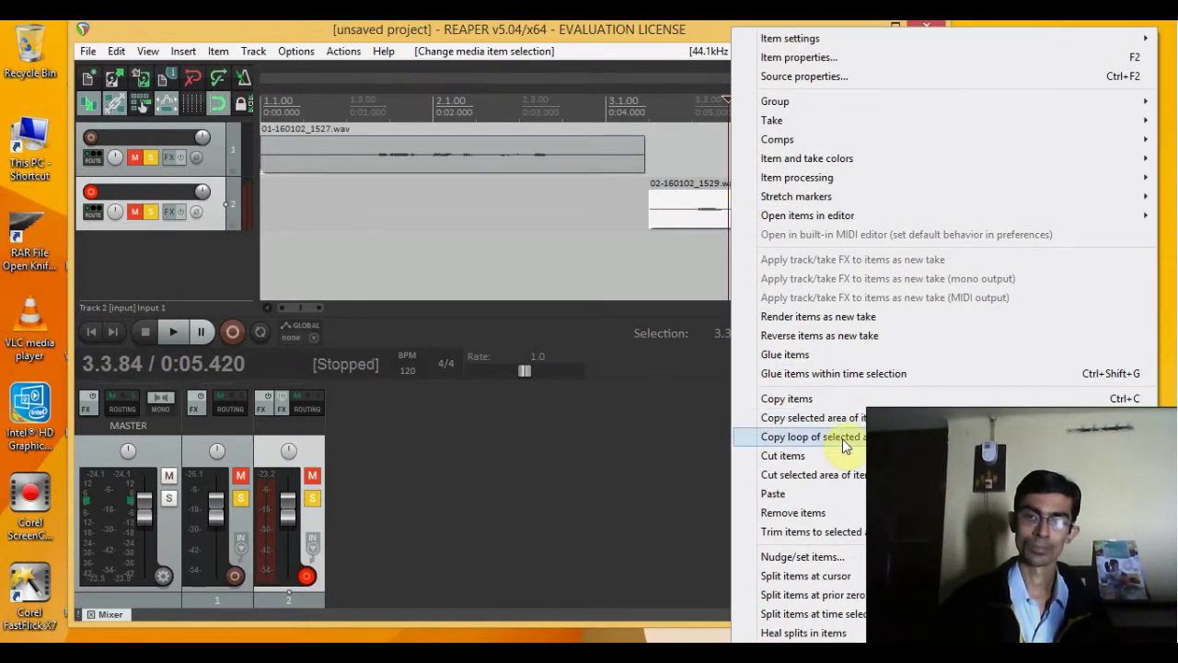
{"action": "left_click", "coordinate": [808, 578]}
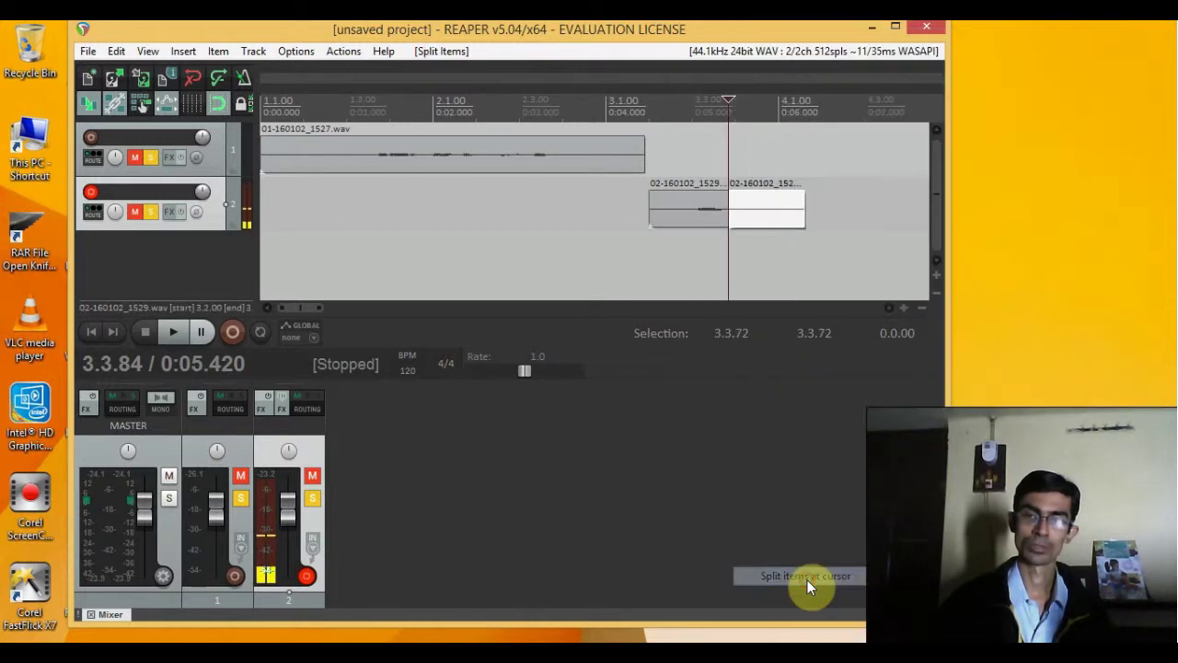
{"action": "left_click", "coordinate": [780, 228]}
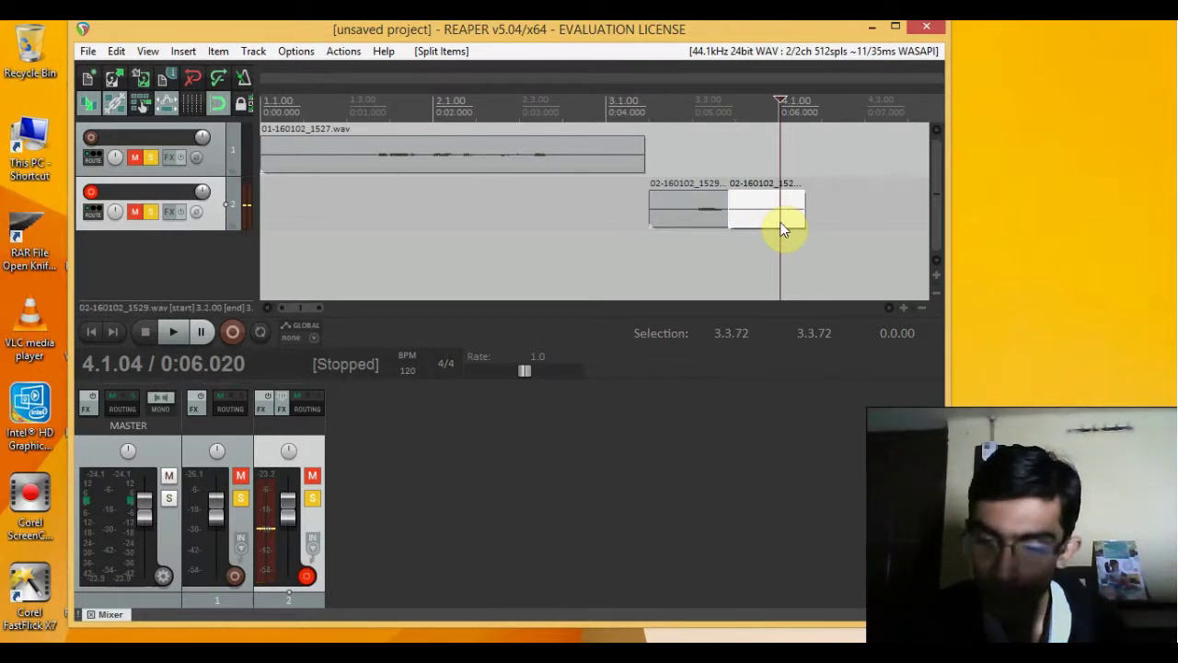
{"action": "key", "text": "Delete"}
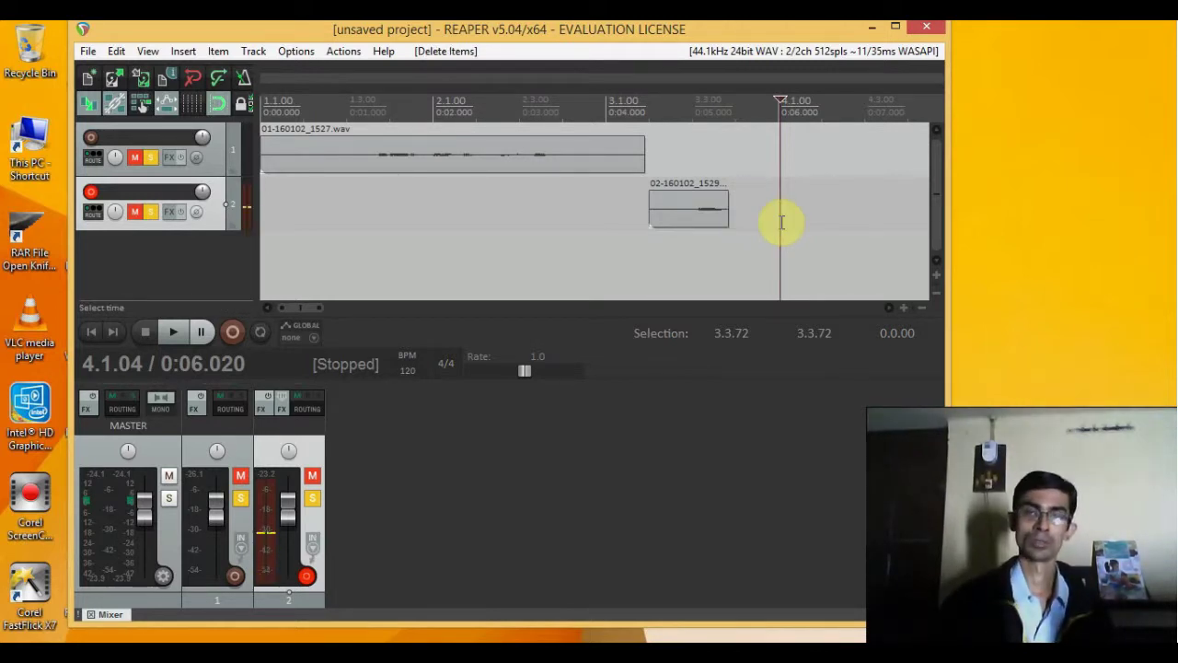
Move the trimmed take to about 0:00.2, disarm track 2 and return to project start.
{"action": "left_click", "coordinate": [691, 204]}
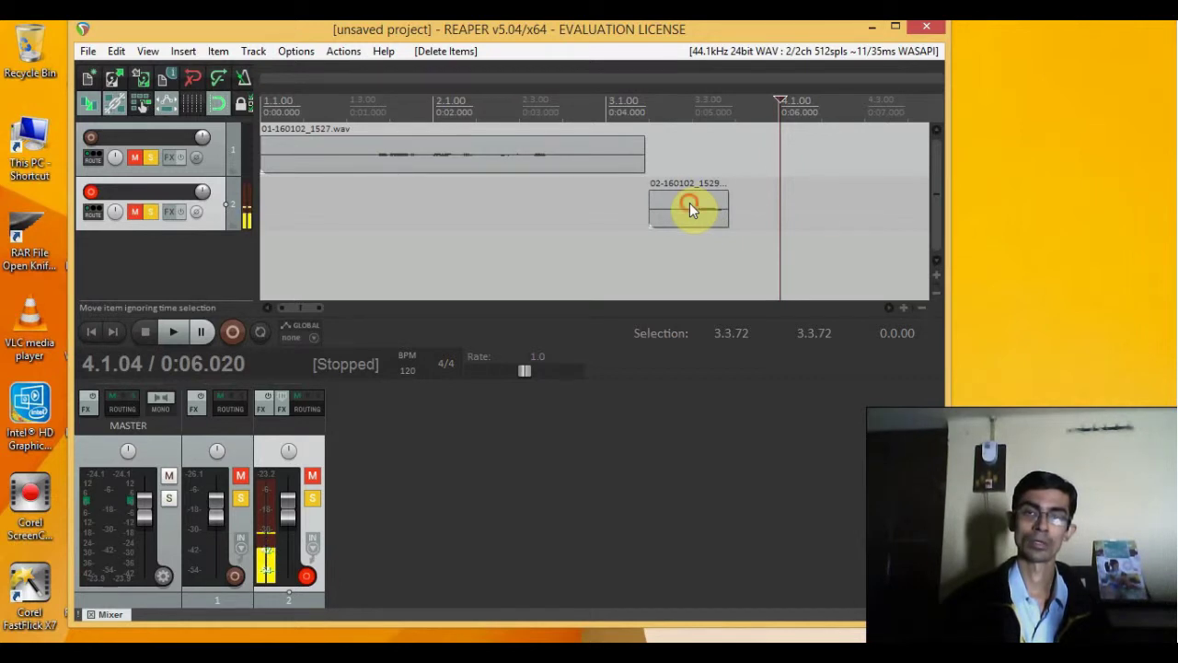
{"action": "left_click_drag", "start_coordinate": [689, 203], "coordinate": [480, 189]}
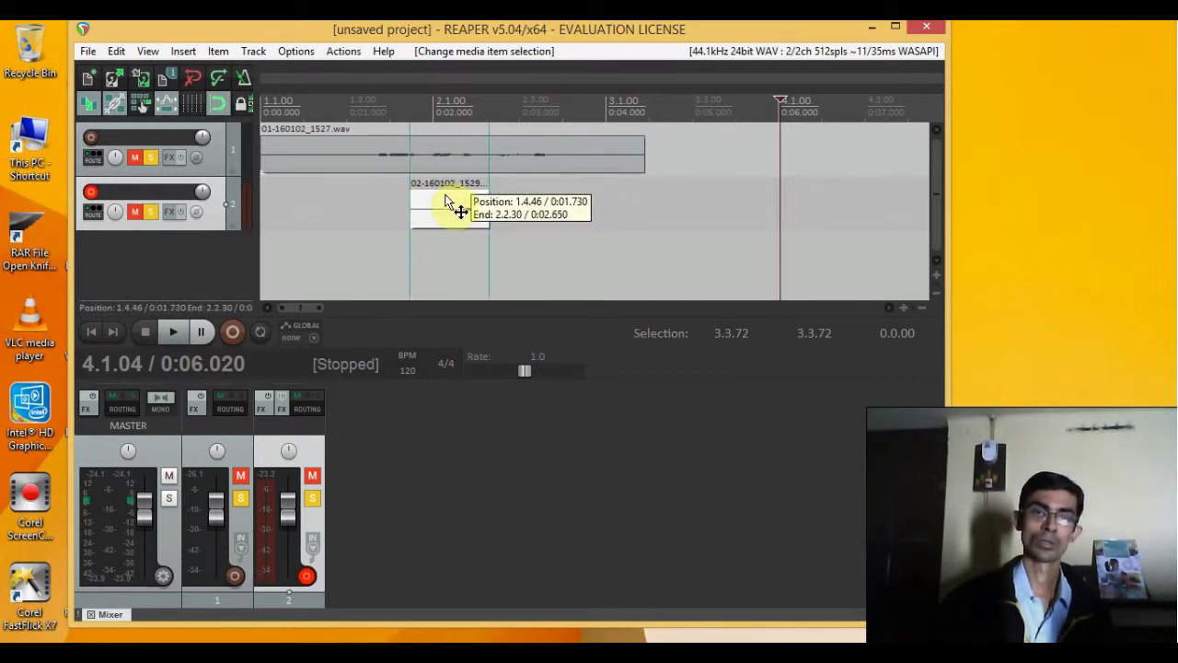
{"action": "left_click_drag", "start_coordinate": [446, 195], "coordinate": [306, 198]}
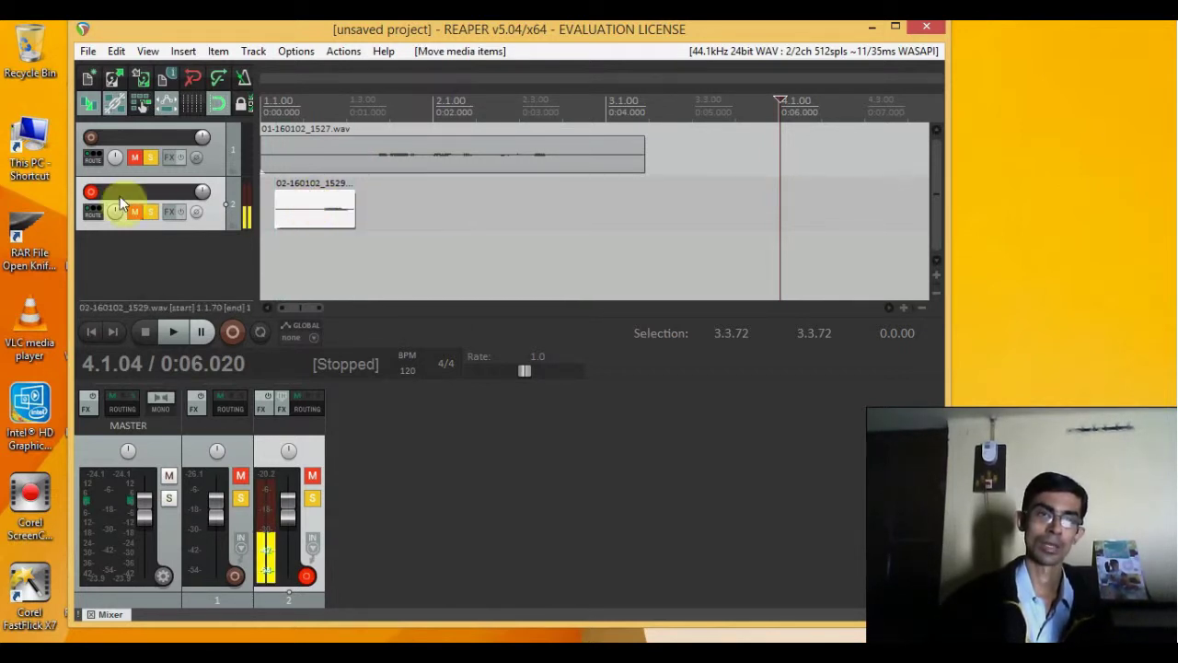
{"action": "left_click", "coordinate": [90, 192]}
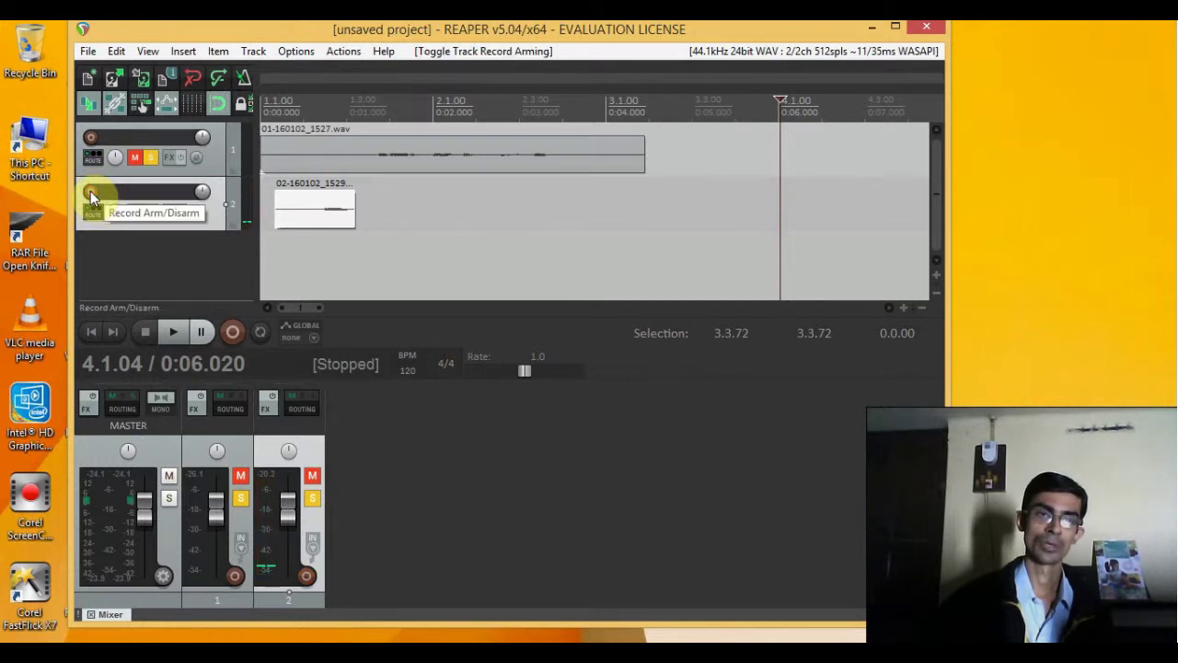
{"action": "left_click", "coordinate": [88, 334]}
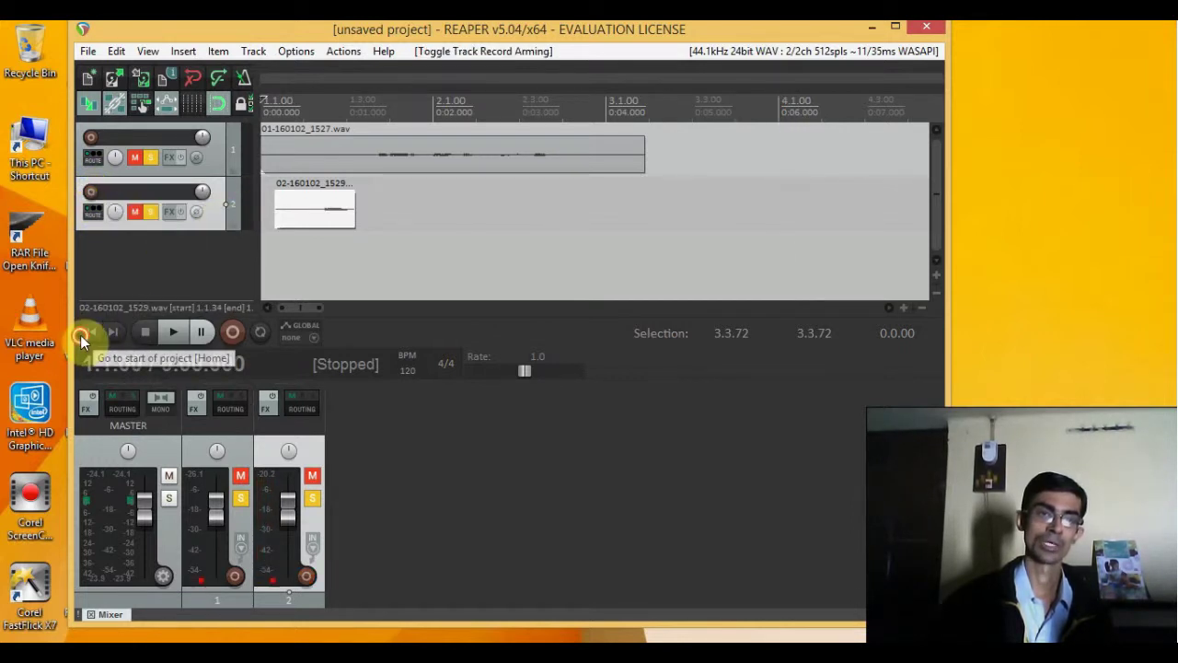
{"action": "left_click", "coordinate": [172, 333]}
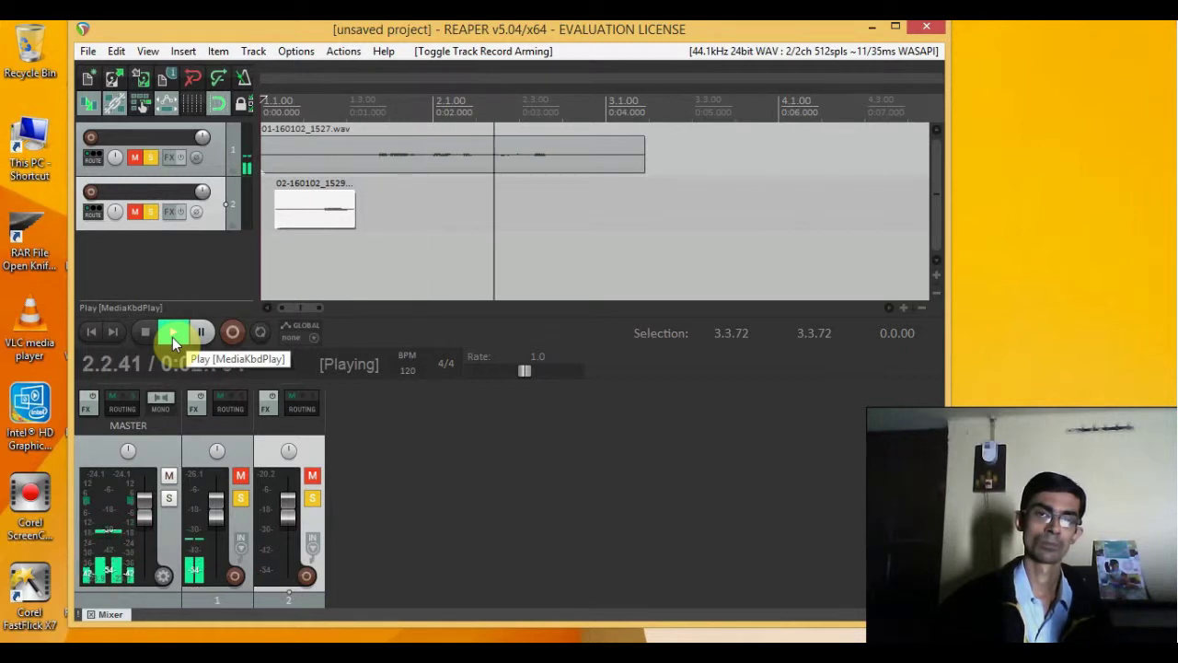
{"action": "left_click", "coordinate": [172, 335]}
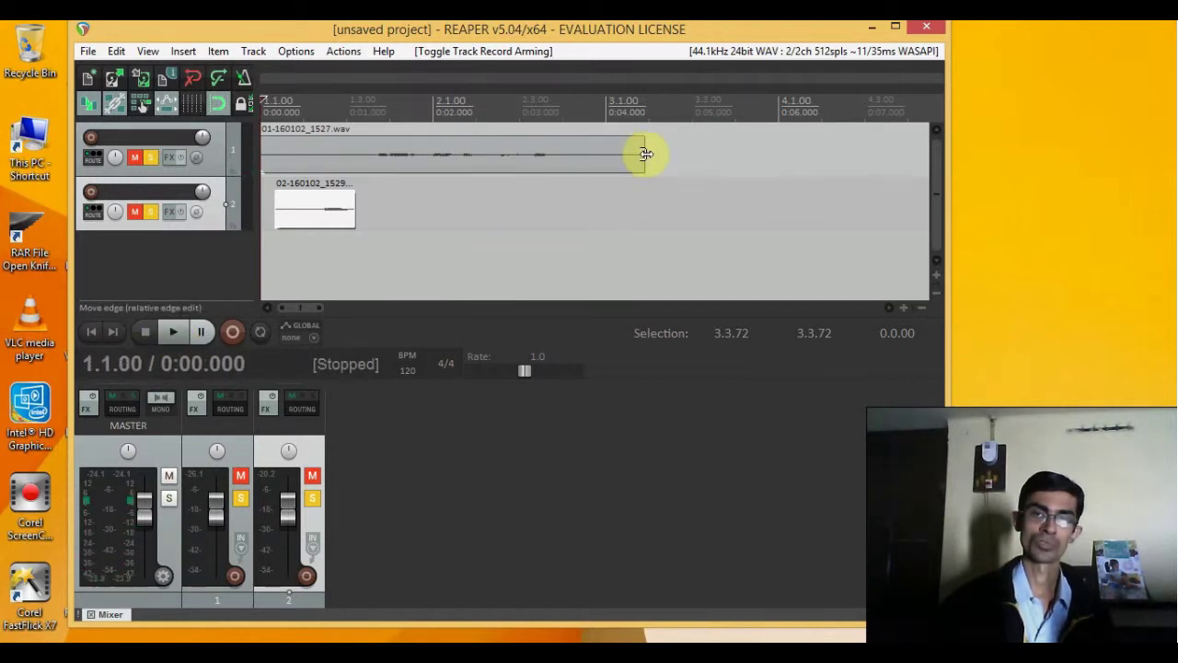
Shorten the end of the track 1 voice item, trim the start of the track 2 item, and nudge it slightly later.
{"action": "left_click_drag", "start_coordinate": [646, 154], "coordinate": [619, 159]}
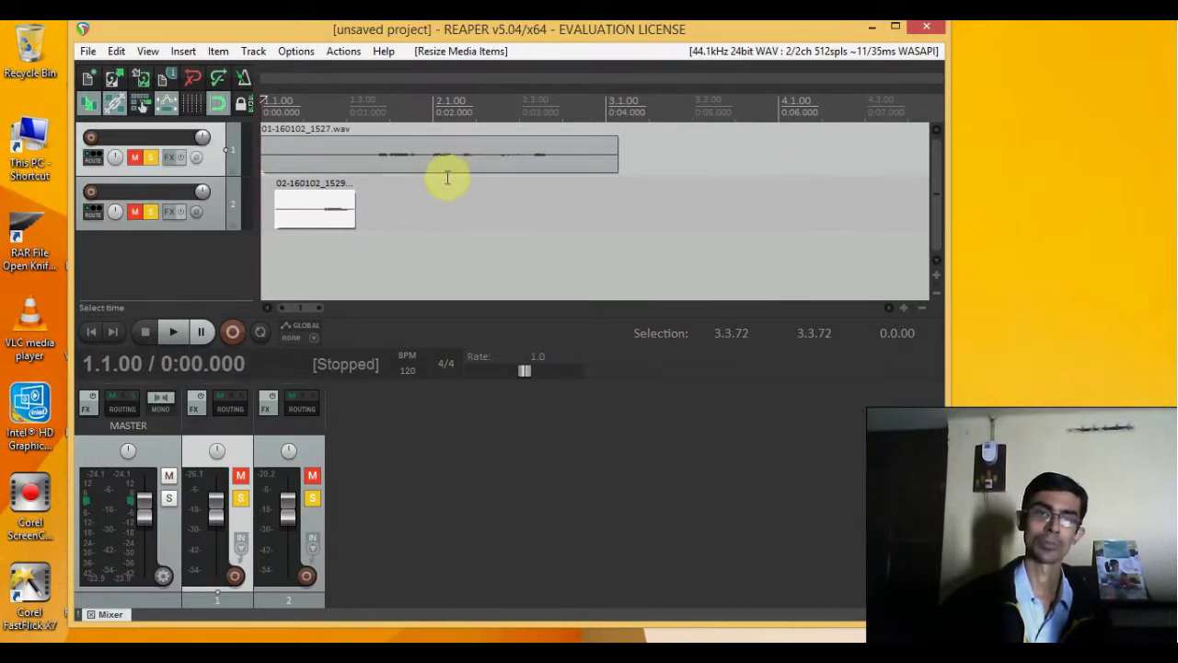
{"action": "left_click_drag", "start_coordinate": [276, 210], "coordinate": [309, 205]}
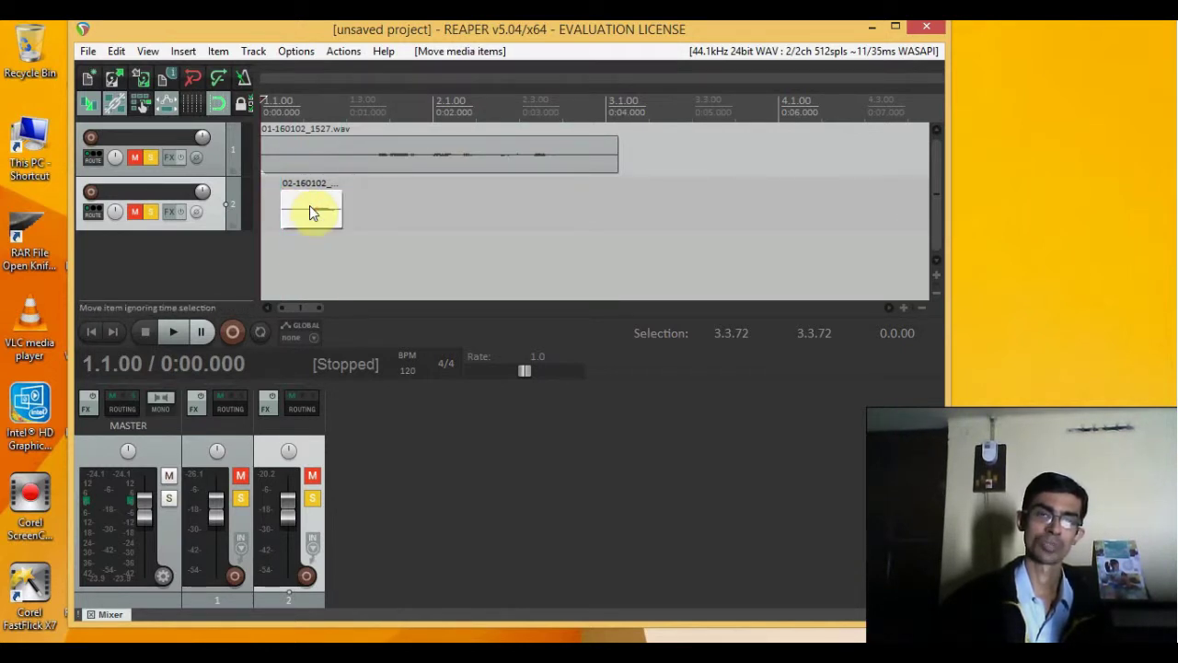
{"action": "mouse_move", "coordinate": [262, 154]}
{"action": "left_mouse_down"}
{"action": "mouse_move", "coordinate": [290, 155]}
{"action": "mouse_move", "coordinate": [272, 157]}
{"action": "left_mouse_up"}
{"action": "left_click", "coordinate": [173, 332]}
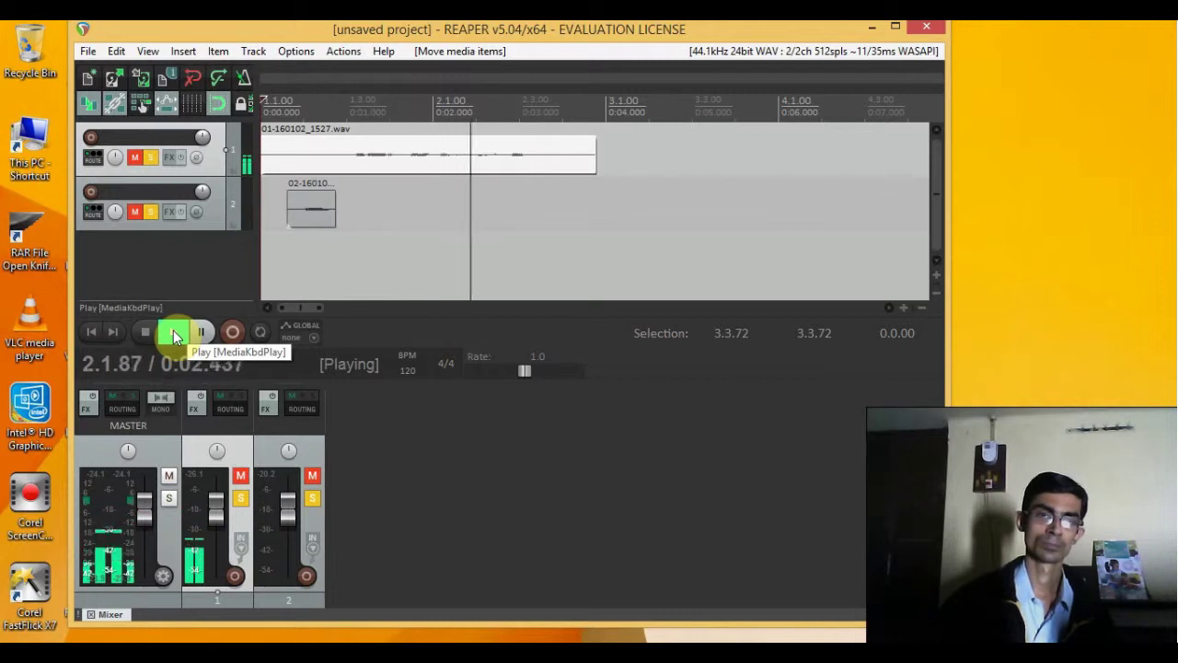
{"action": "left_click", "coordinate": [175, 335]}
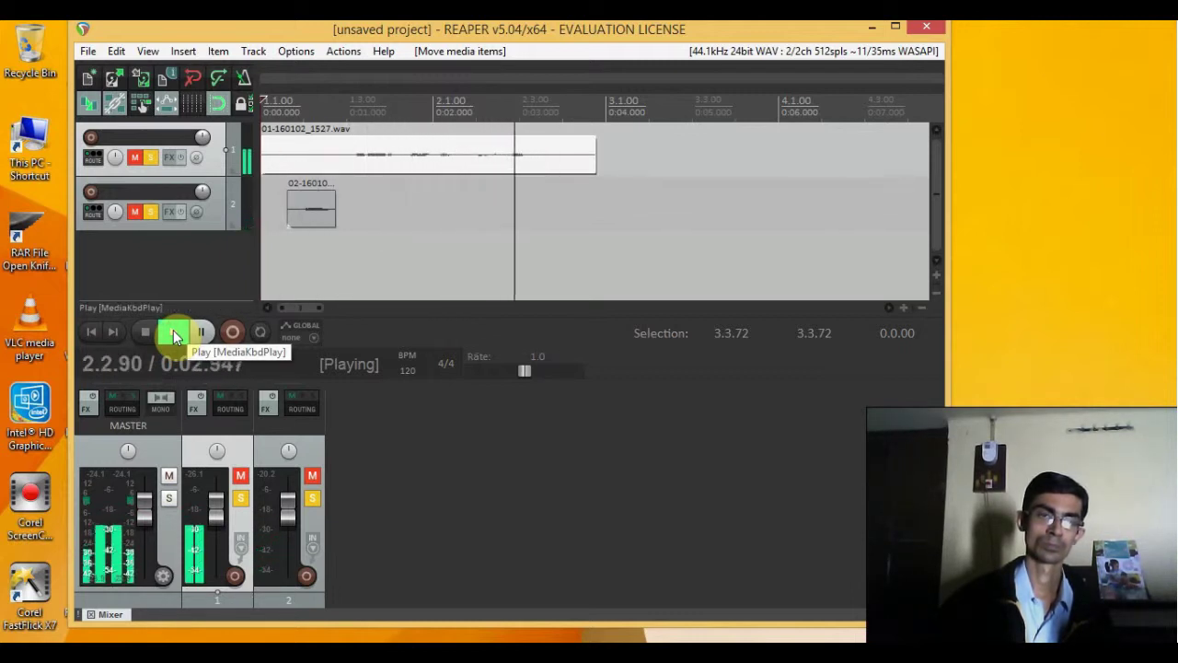
{"action": "left_click", "coordinate": [147, 333]}
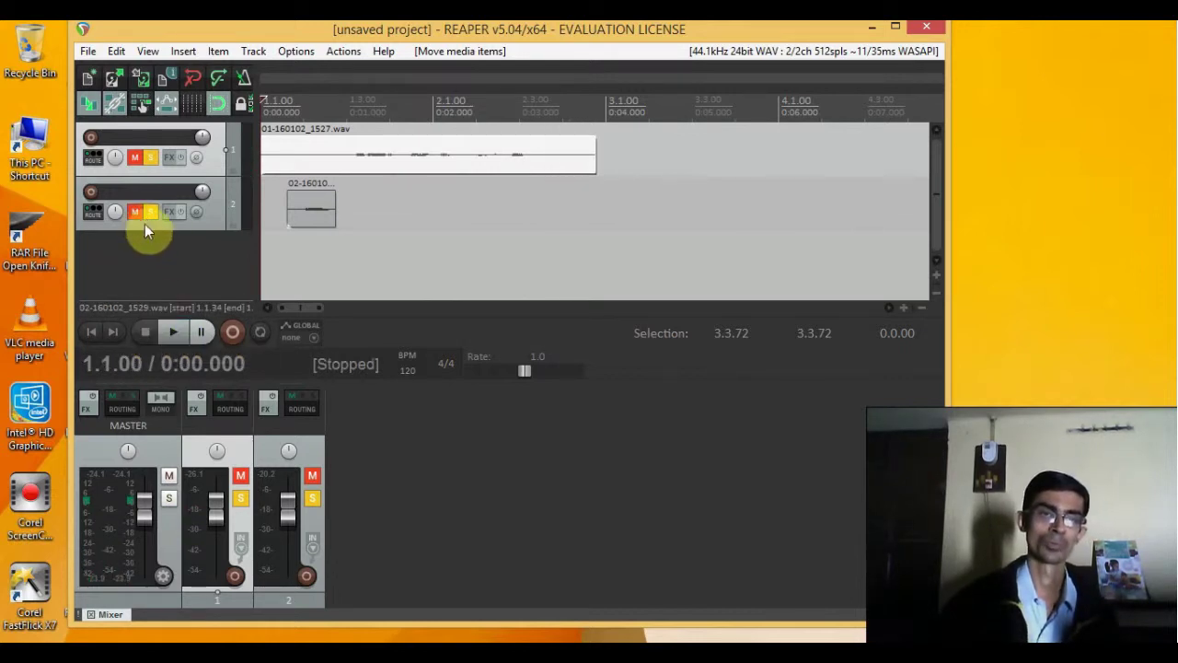
Render the project's master mix from File > Render as Compile 1.wav in My Films and Videos.
{"action": "left_click", "coordinate": [88, 50]}
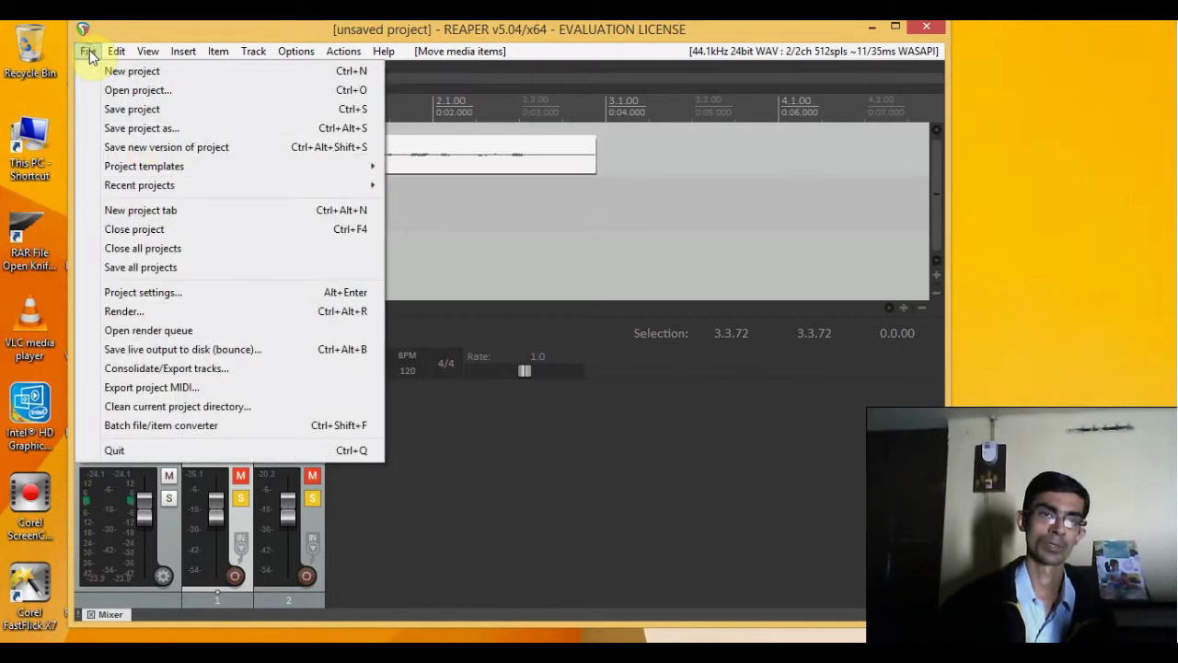
{"action": "left_click", "coordinate": [127, 313]}
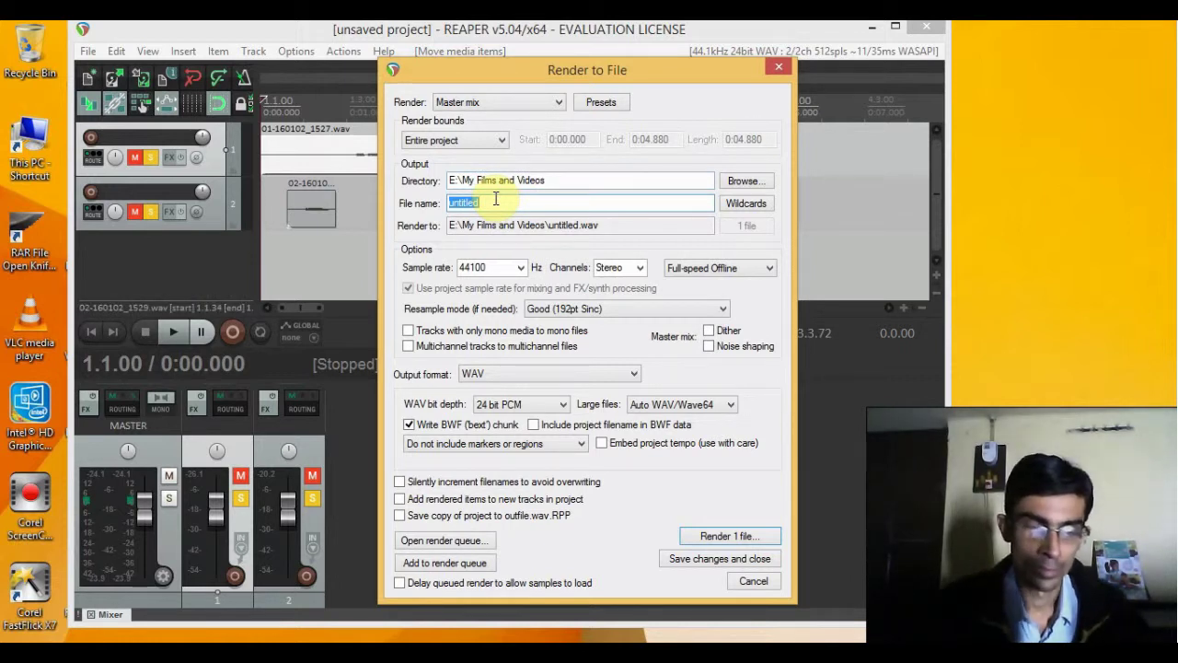
{"action": "type", "text": "Compile 1"}
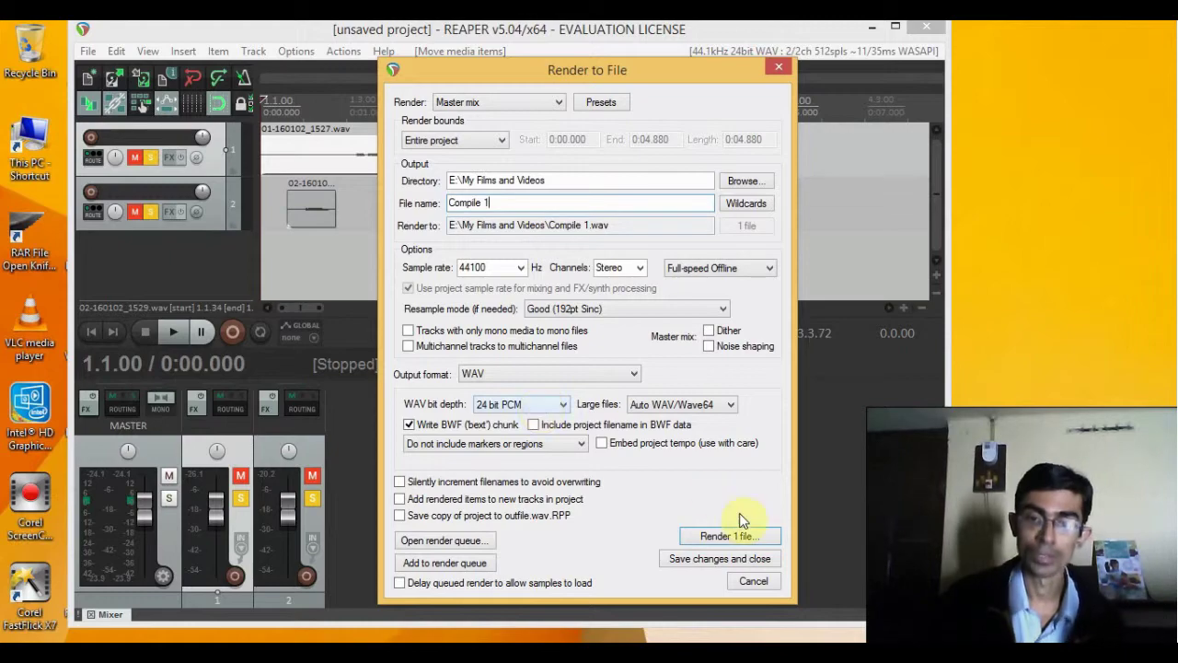
{"action": "left_click", "coordinate": [750, 539]}
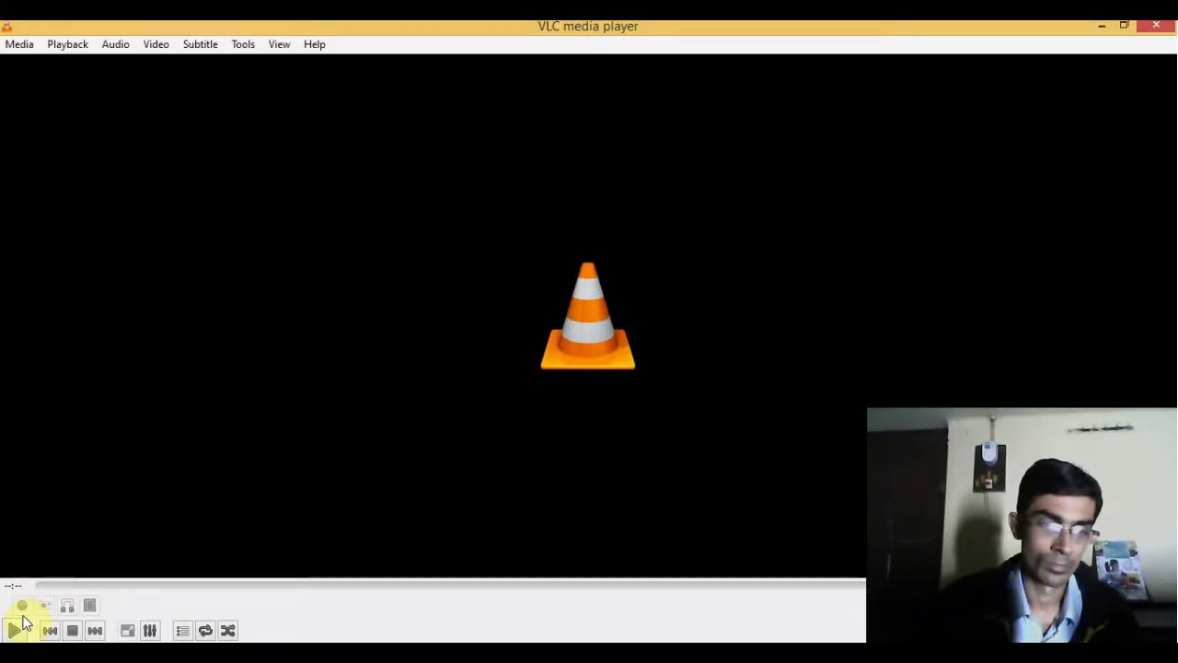
{"action": "left_click", "coordinate": [14, 632]}
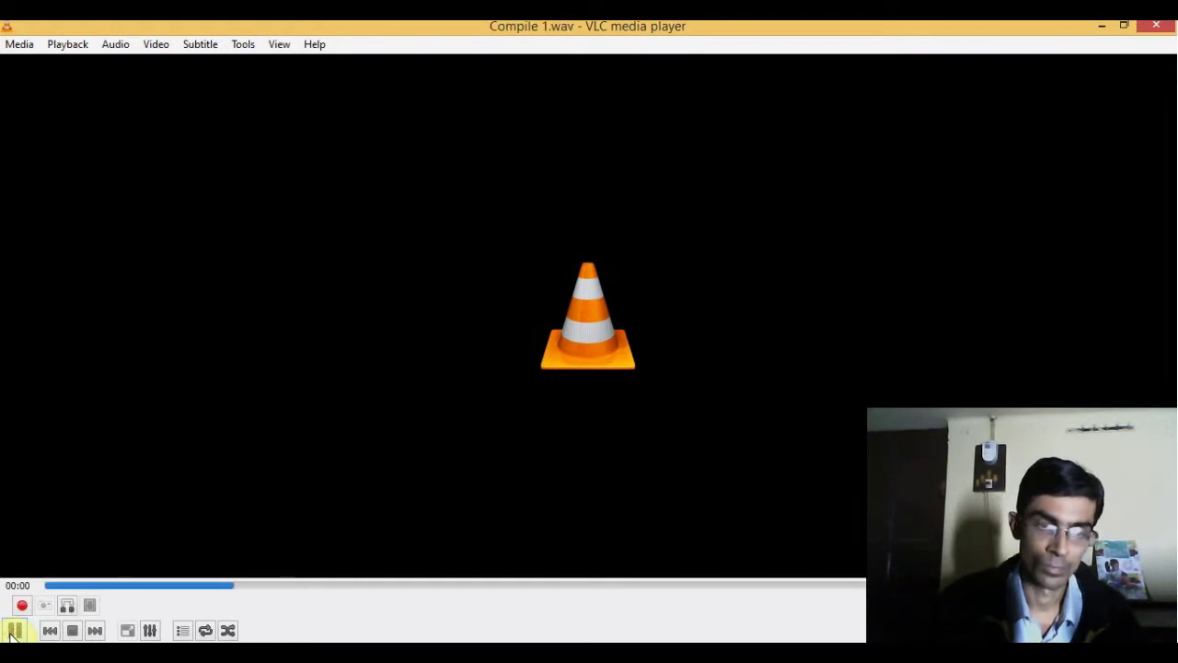